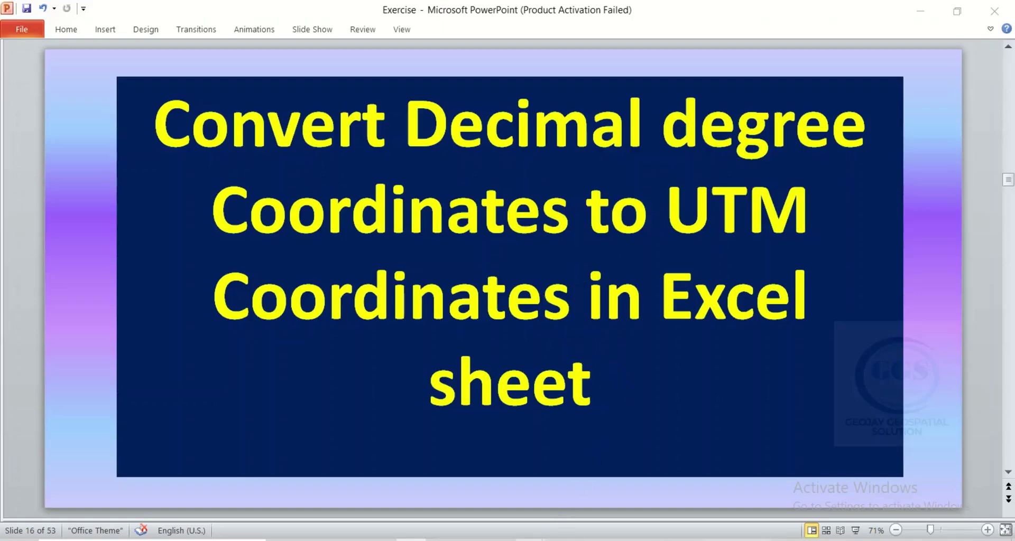
# Switch from the PowerPoint UTM title slide to the Excel coordinates workbook
pyautogui.click(593, 510)
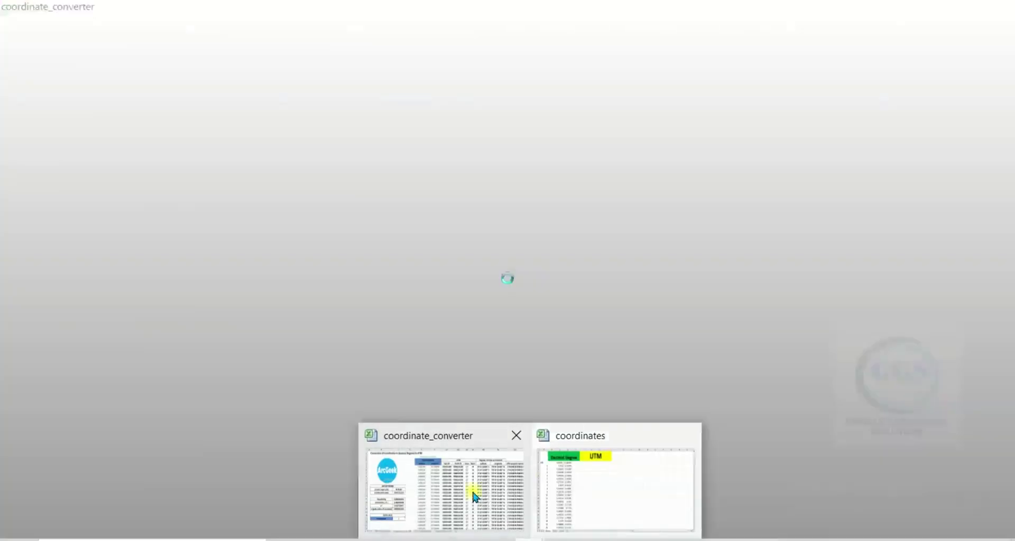
# Bring coordinate_converter forward and view its zone 17 M results (East 658235.698, North 9568214.580)
pyautogui.click(444, 481)
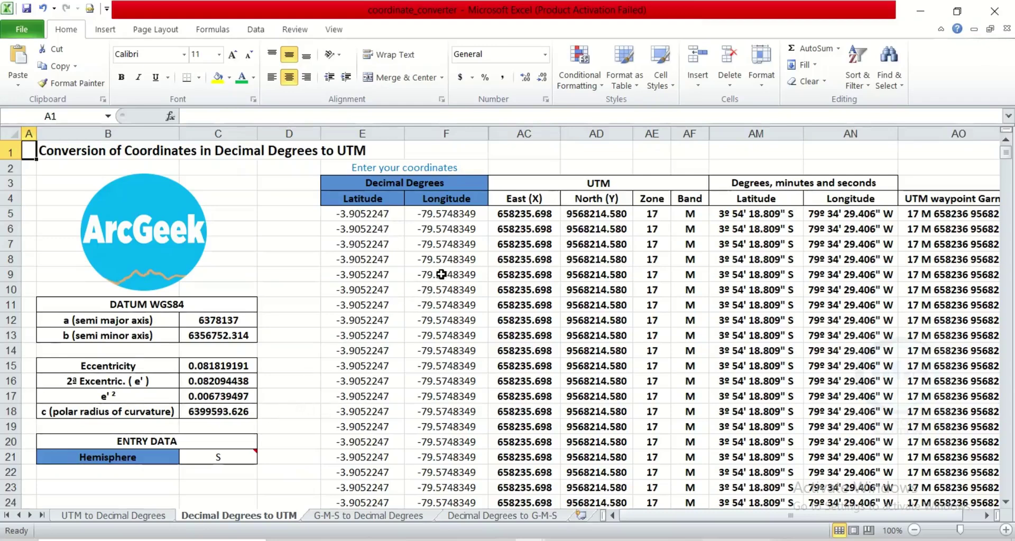
pyautogui.scroll(-1, 212, 368)
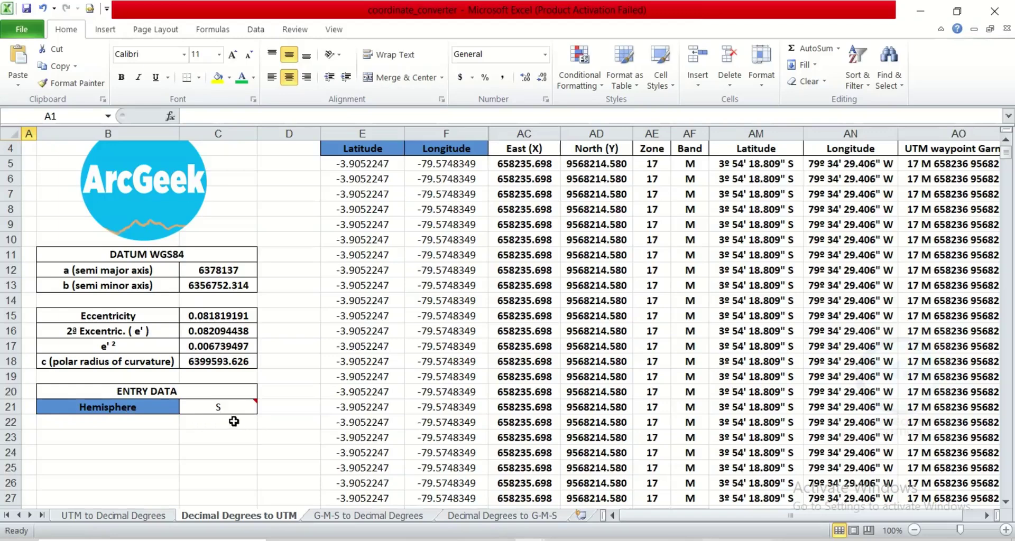
# Set the Hemisphere in C21 to N so North (Y) recalculates to -431785.420
pyautogui.moveTo(221, 412)
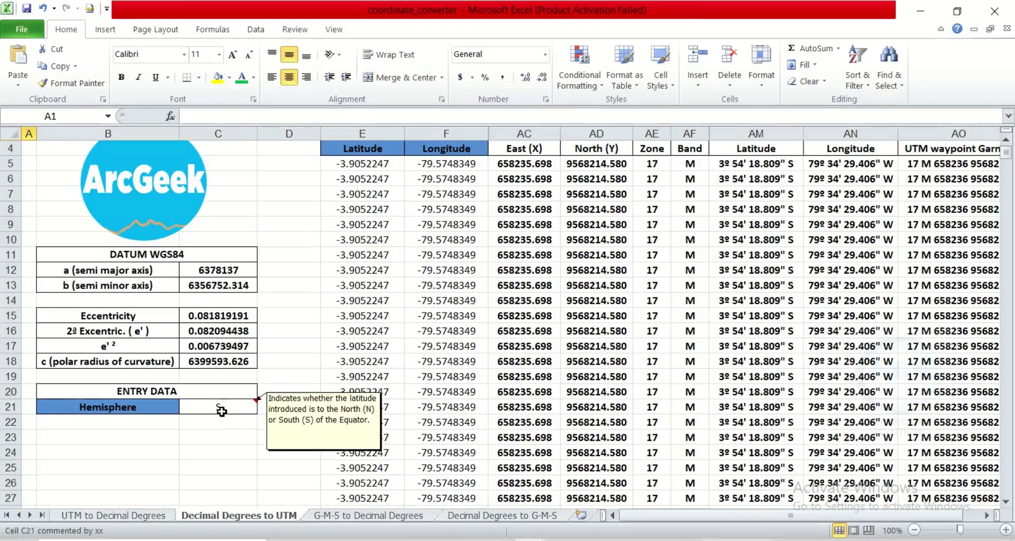
pyautogui.click(250, 414)
pyautogui.click(261, 407)
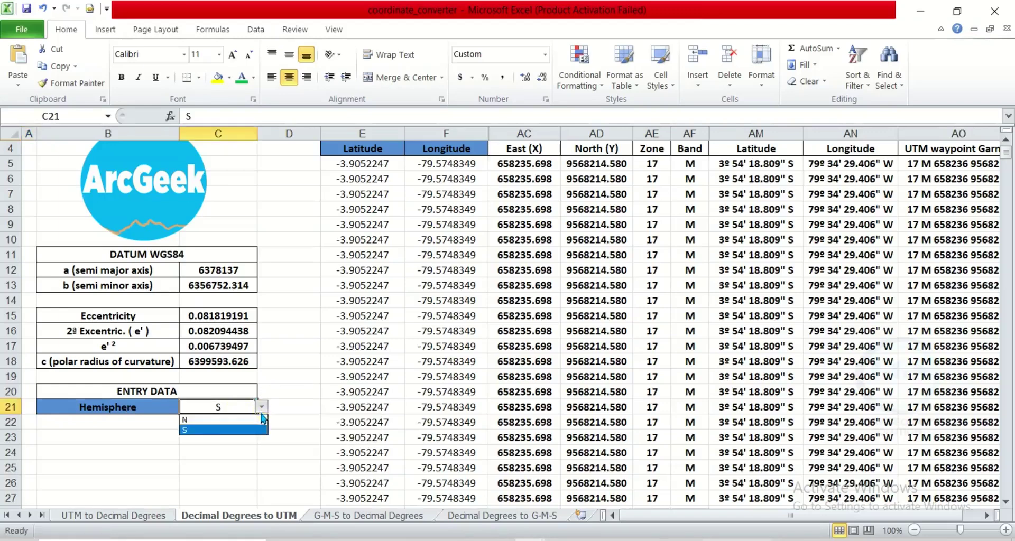
pyautogui.click(193, 421)
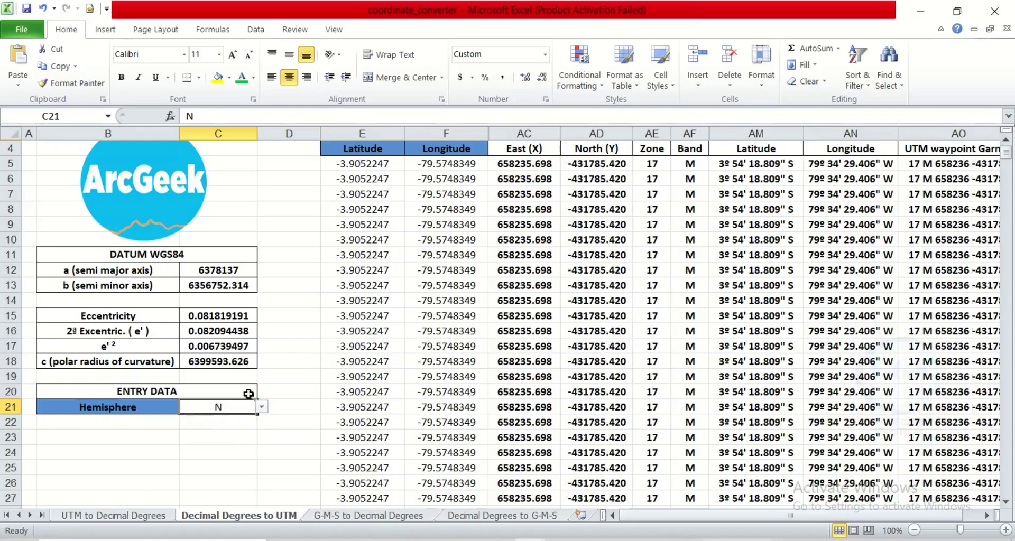
pyautogui.scroll(1, 401, 332)
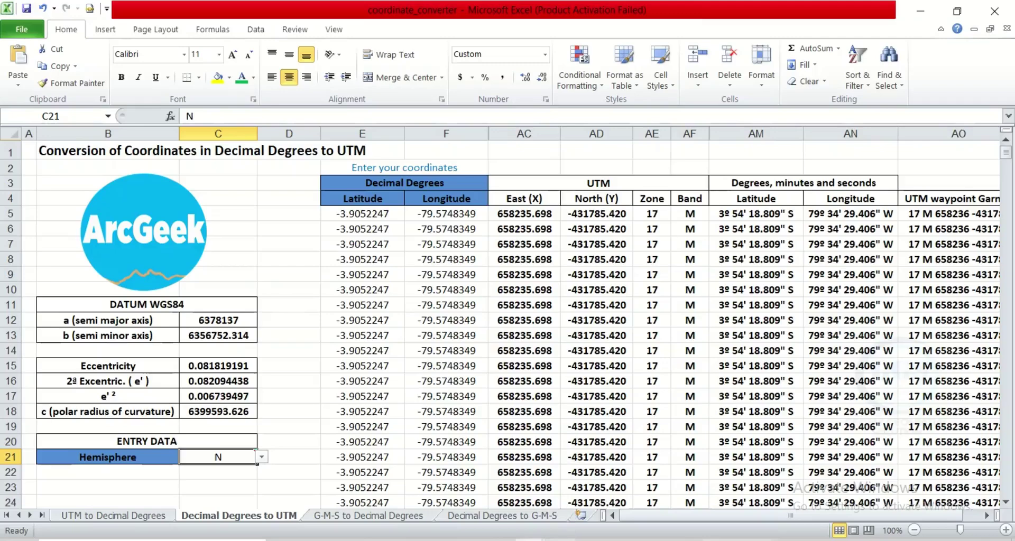
# Copy latitude/longitude C5:D21 from the coordinates workbook, then return to coordinate_converter
pyautogui.click(629, 465)
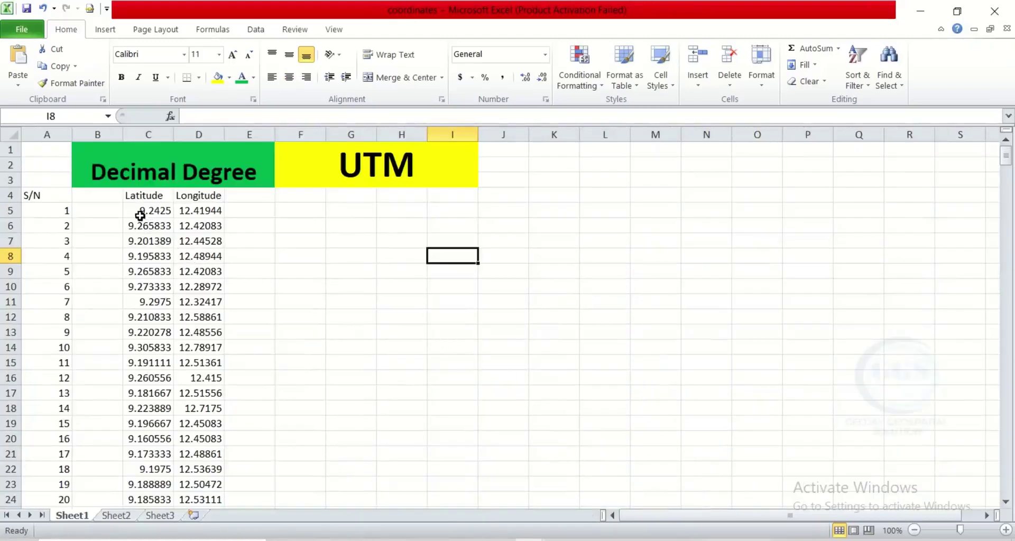
pyautogui.moveTo(139, 208); pyautogui.dragTo(202, 451)
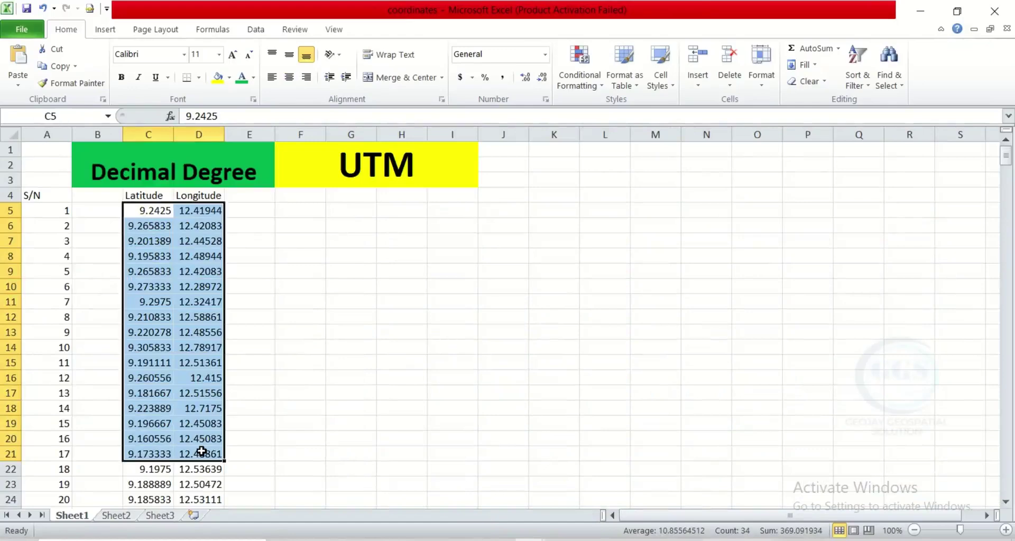
pyautogui.rightClick(139, 217)
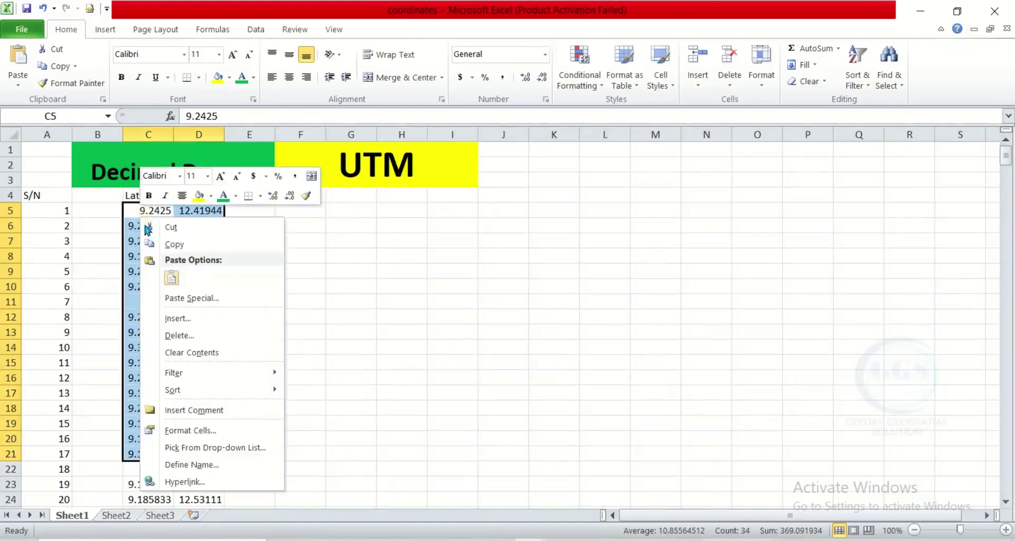
pyautogui.click(172, 244)
pyautogui.click(576, 539)
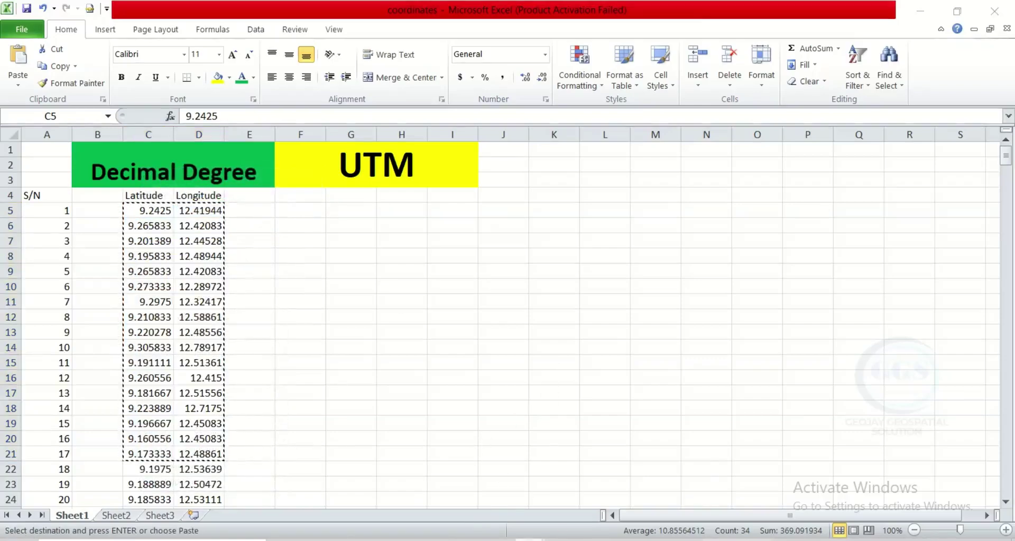
pyautogui.click(491, 505)
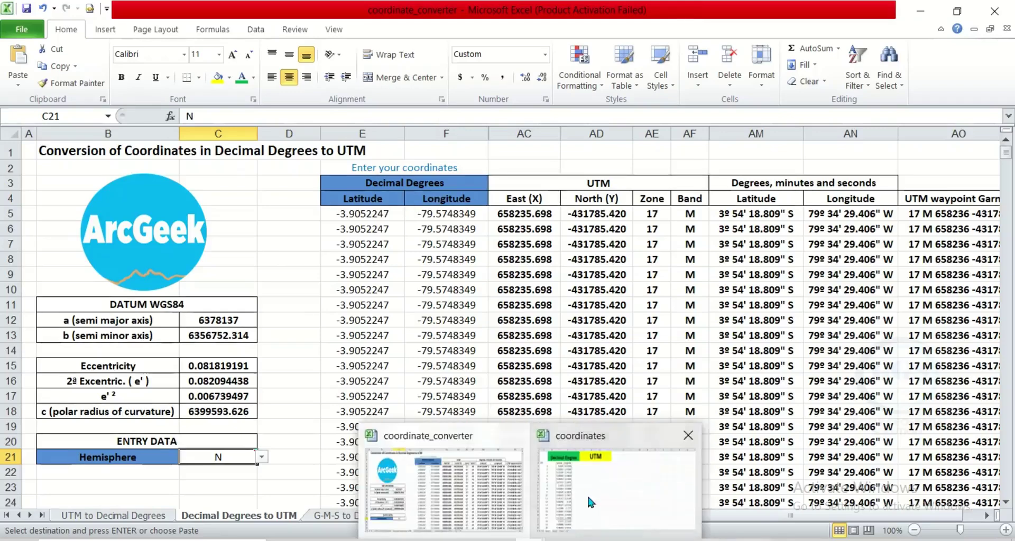
pyautogui.click(587, 489)
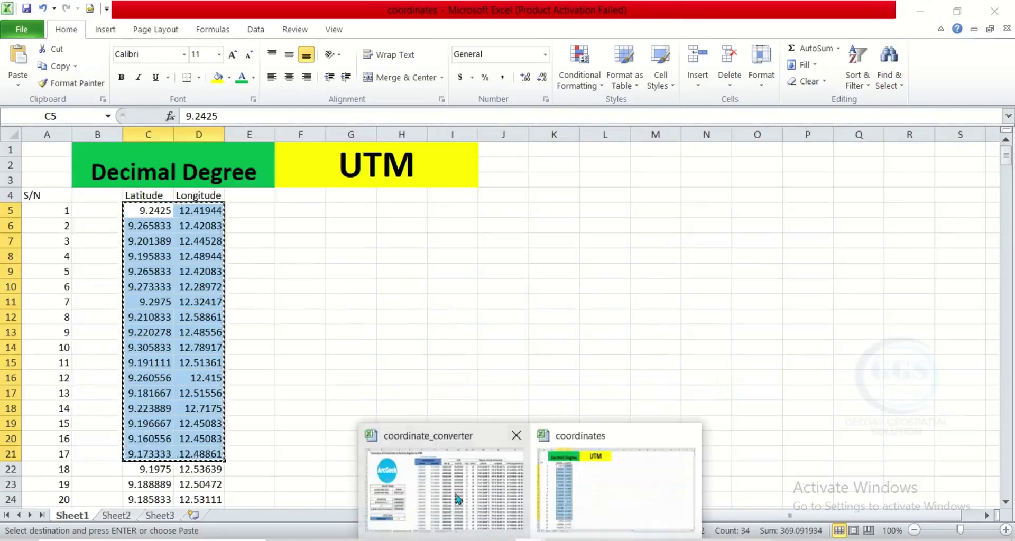
pyautogui.click(439, 476)
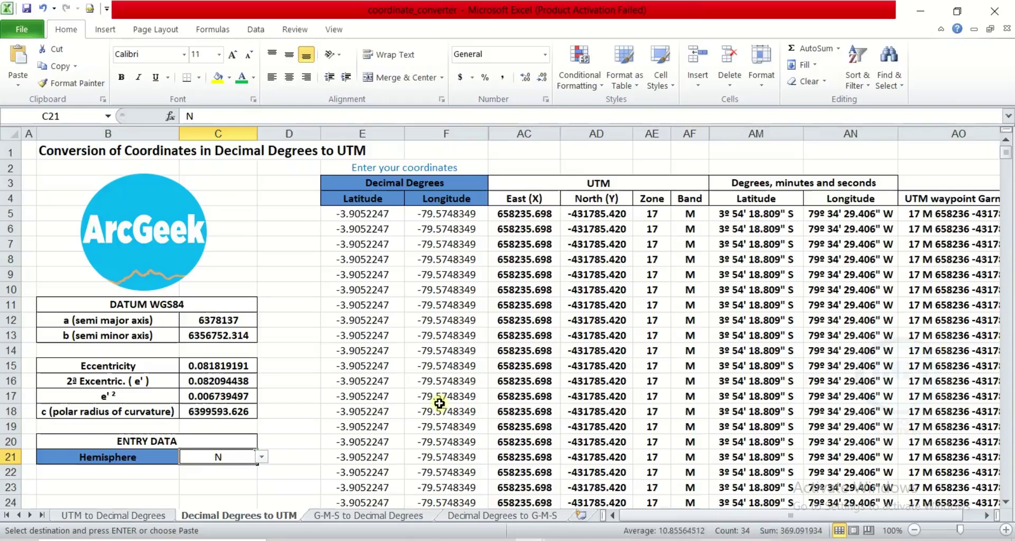
# Paste the 17 coordinate pairs as values into E5:F21 and check the zone 33 P results
pyautogui.click(355, 211)
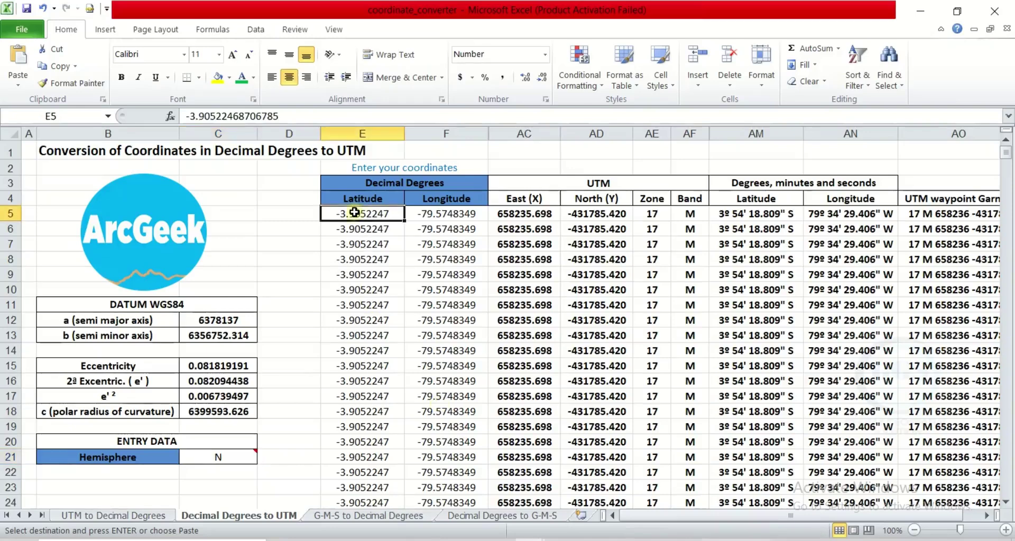
pyautogui.rightClick(354, 212)
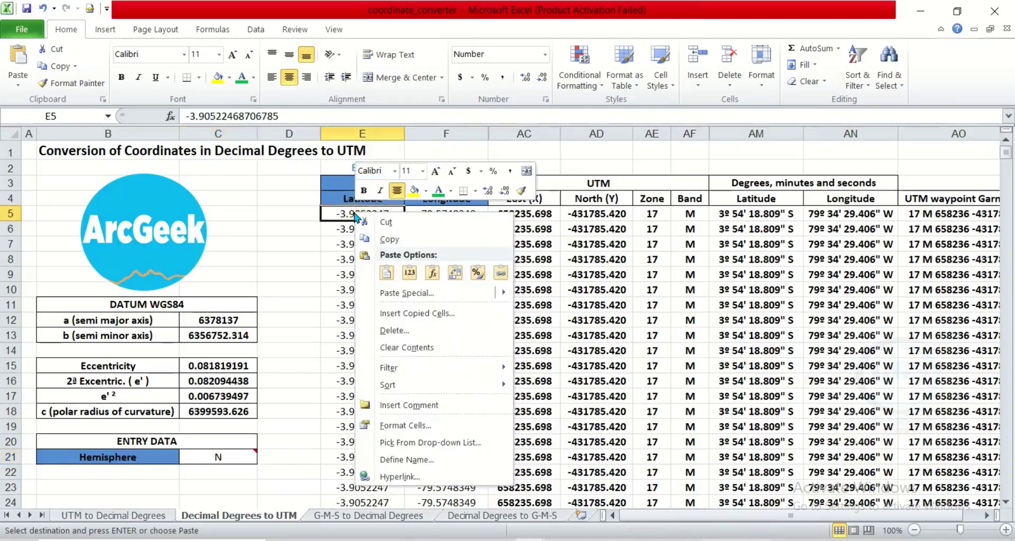
pyautogui.click(408, 273)
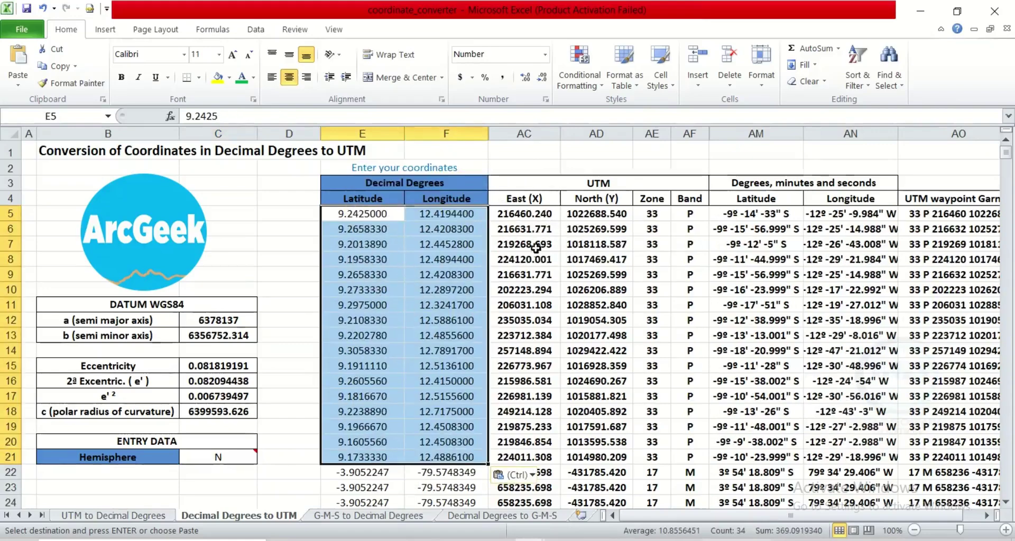
pyautogui.scroll(-1, 534, 313)
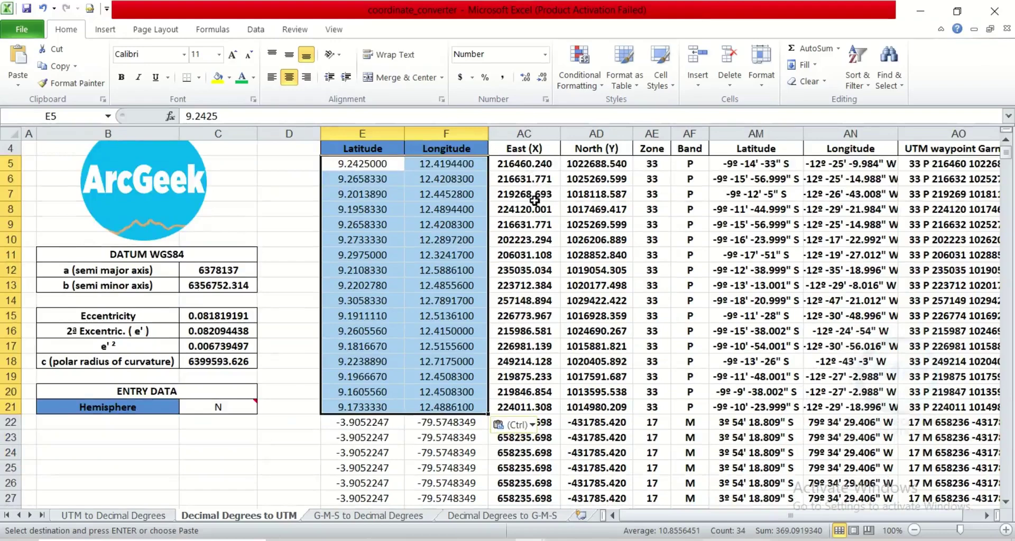
pyautogui.scroll(-3, 534, 200)
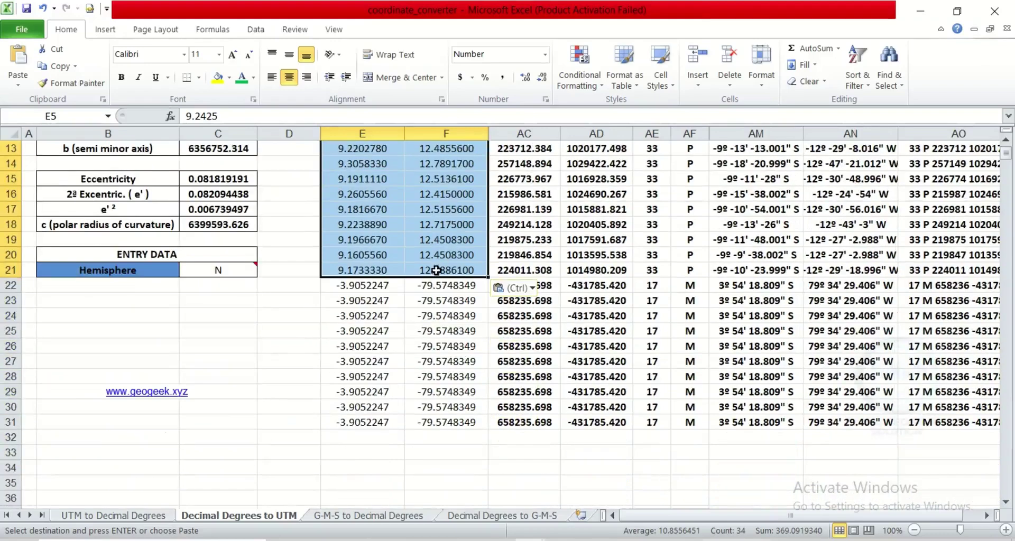
pyautogui.scroll(-1, 388, 230)
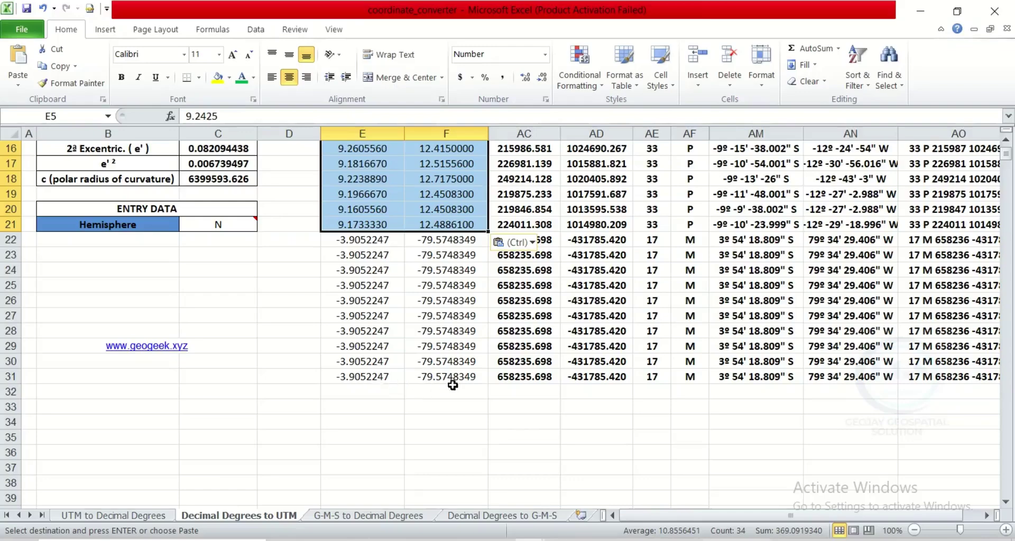
pyautogui.scroll(3, 442, 357)
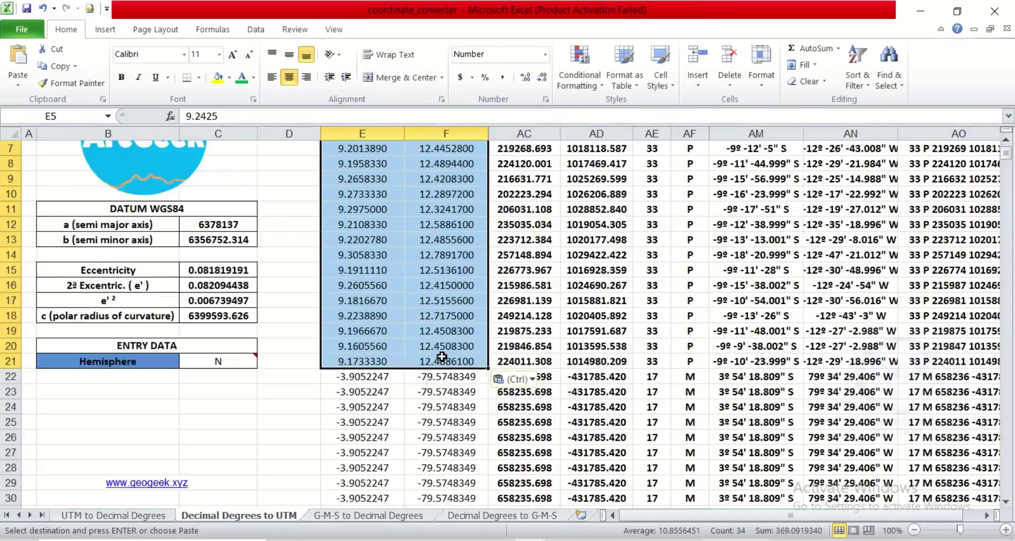
pyautogui.scroll(2, 442, 358)
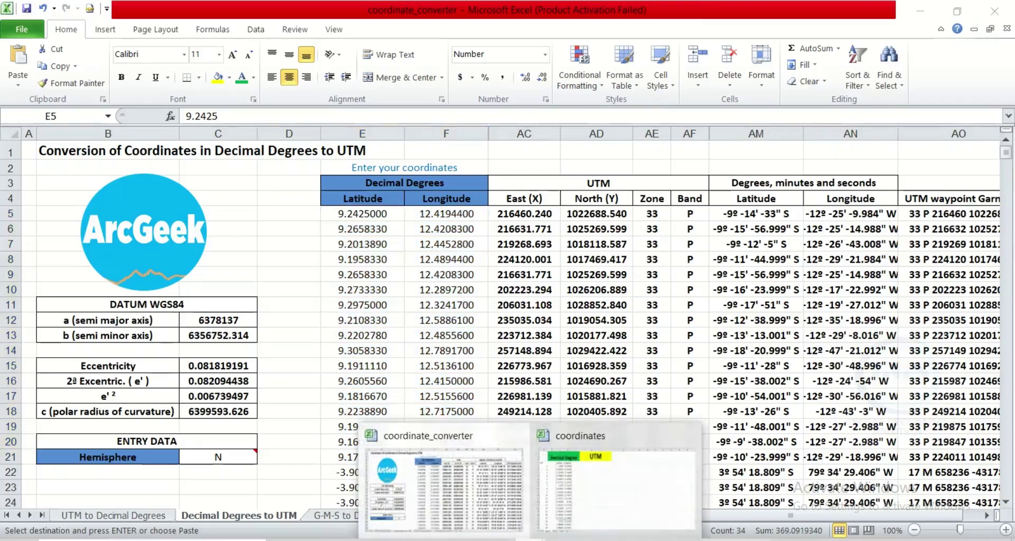
# Copy the full latitude/longitude list from C5 downward in the coordinates workbook
pyautogui.click(589, 468)
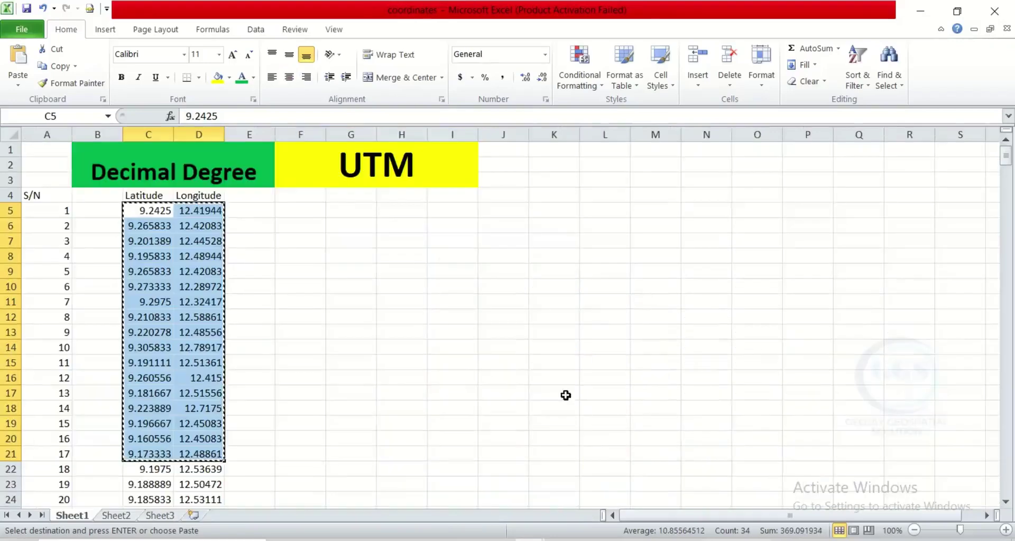
pyautogui.click(140, 210)
pyautogui.moveTo(140, 211); pyautogui.dragTo(150, 451)
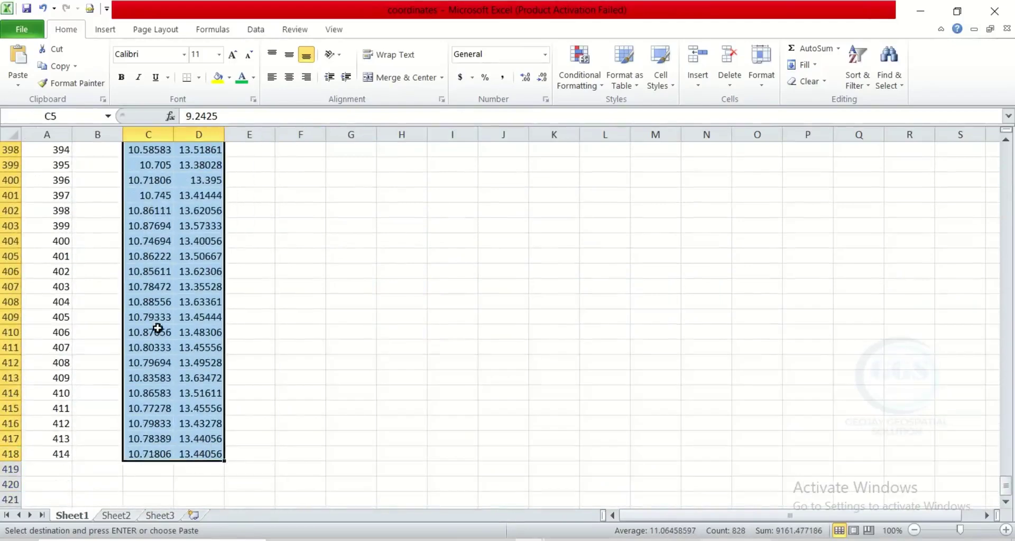
pyautogui.rightClick(151, 299)
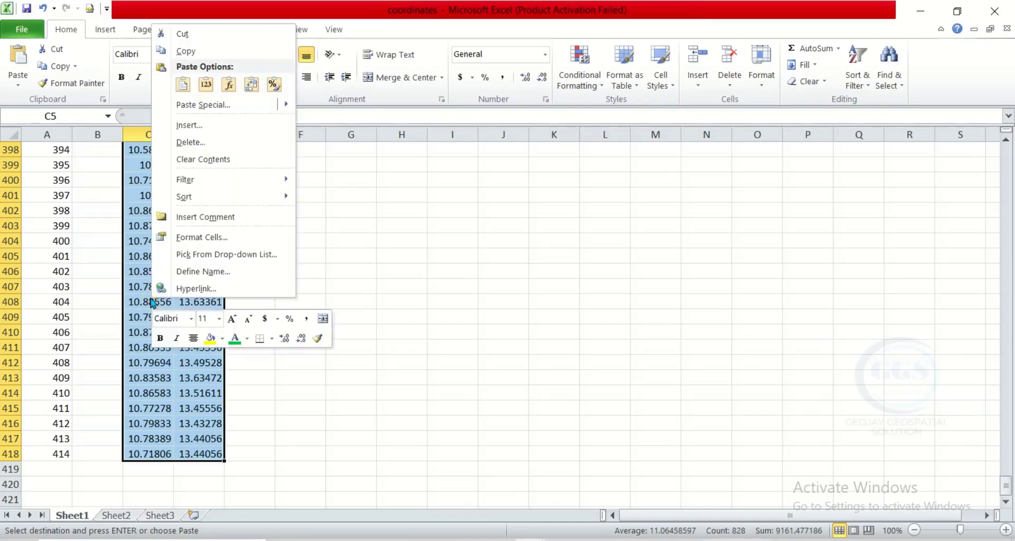
pyautogui.click(186, 51)
pyautogui.hotkey('ctrl', 'BackSpace')
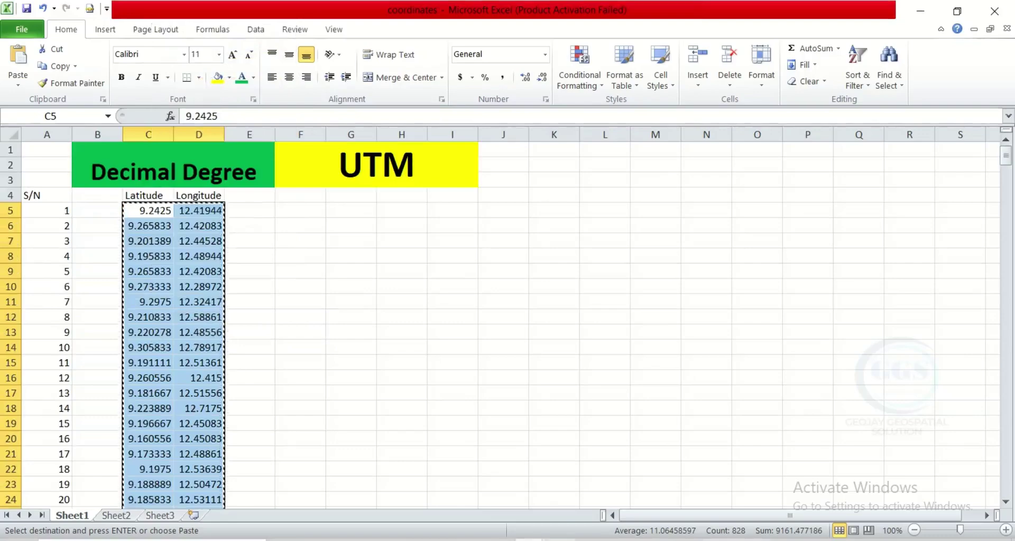
# Paste the full list as values into E5 of coordinate_converter and check the rows
pyautogui.click(530, 539)
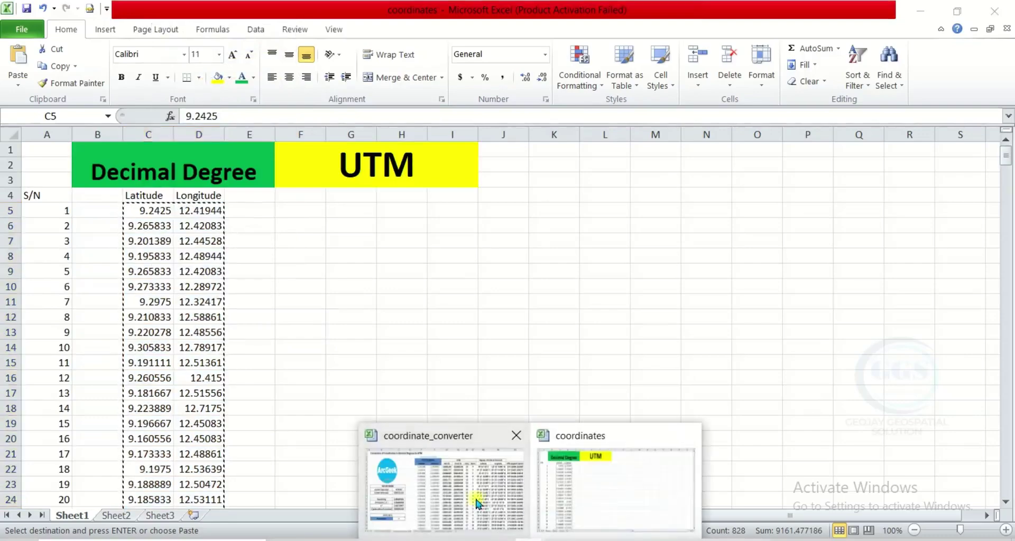
pyautogui.click(478, 502)
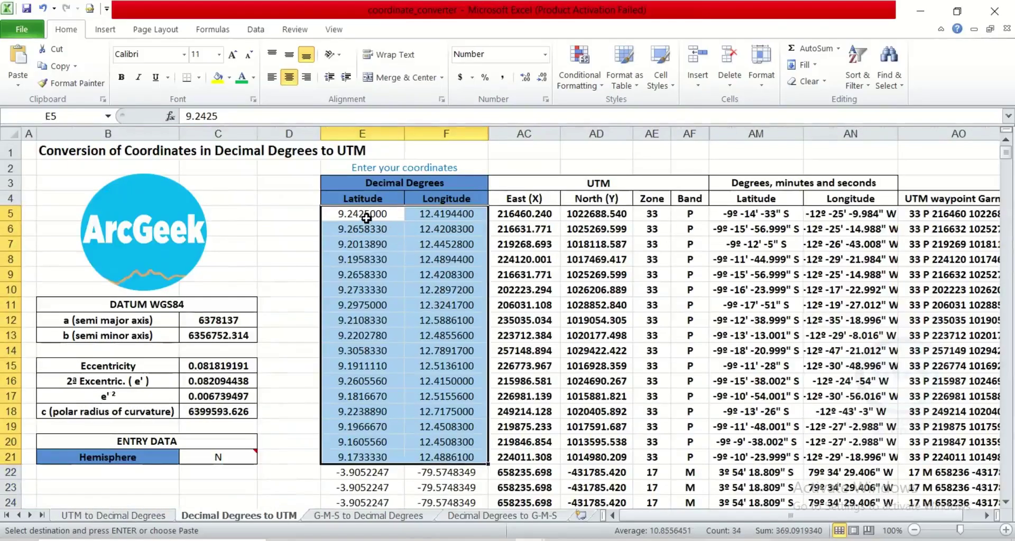
pyautogui.click(365, 215)
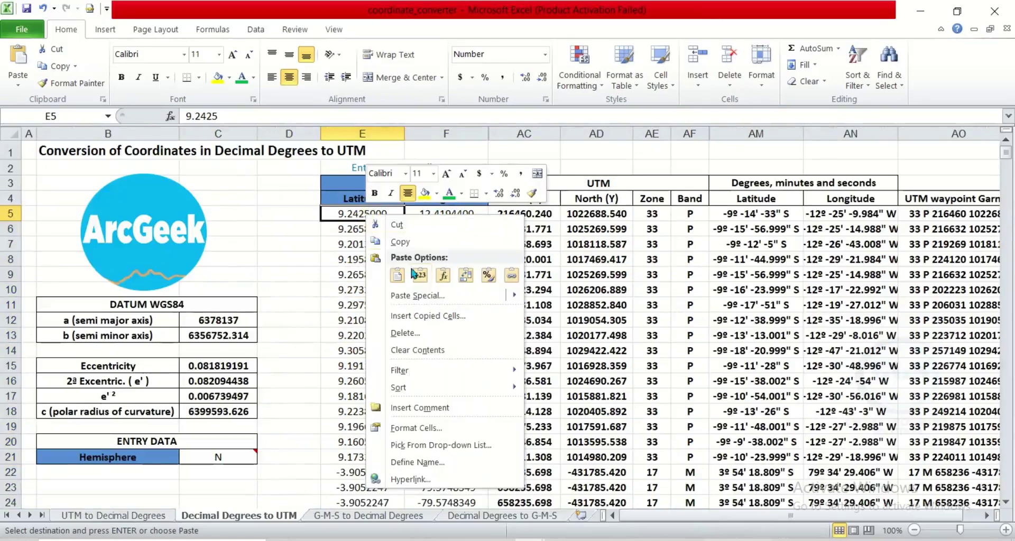
pyautogui.click(417, 274)
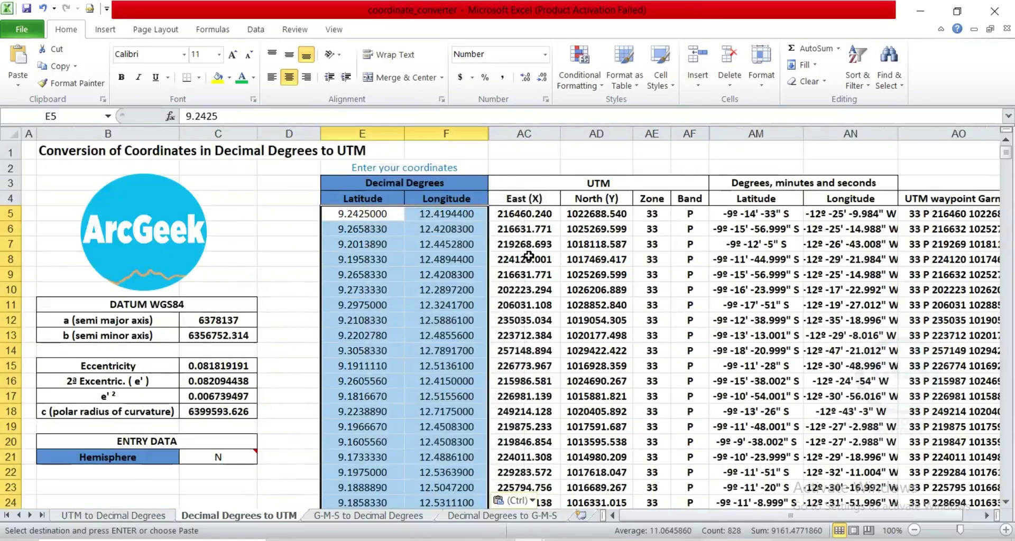
pyautogui.scroll(-3, 529, 256)
pyautogui.scroll(-3, 521, 235)
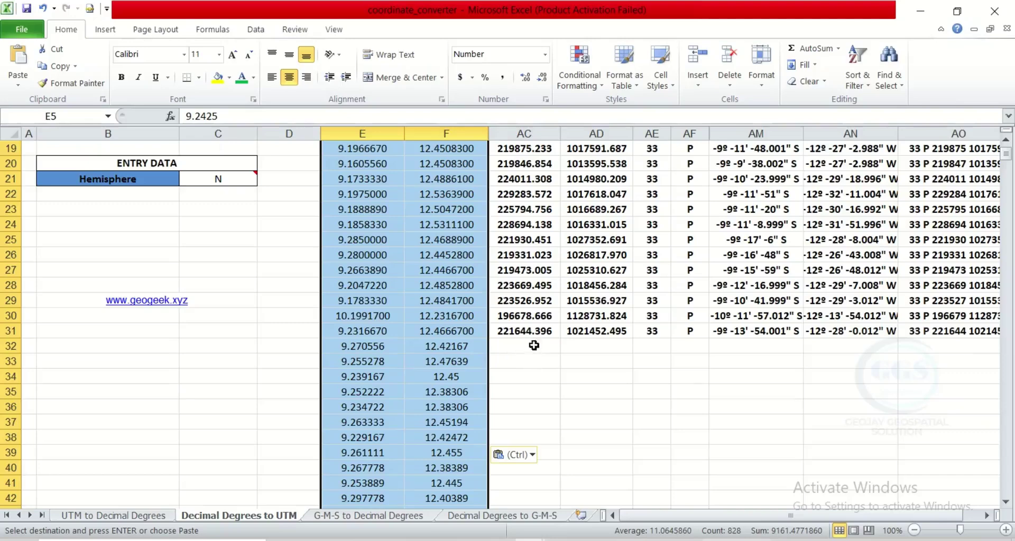
pyautogui.scroll(-2, 529, 344)
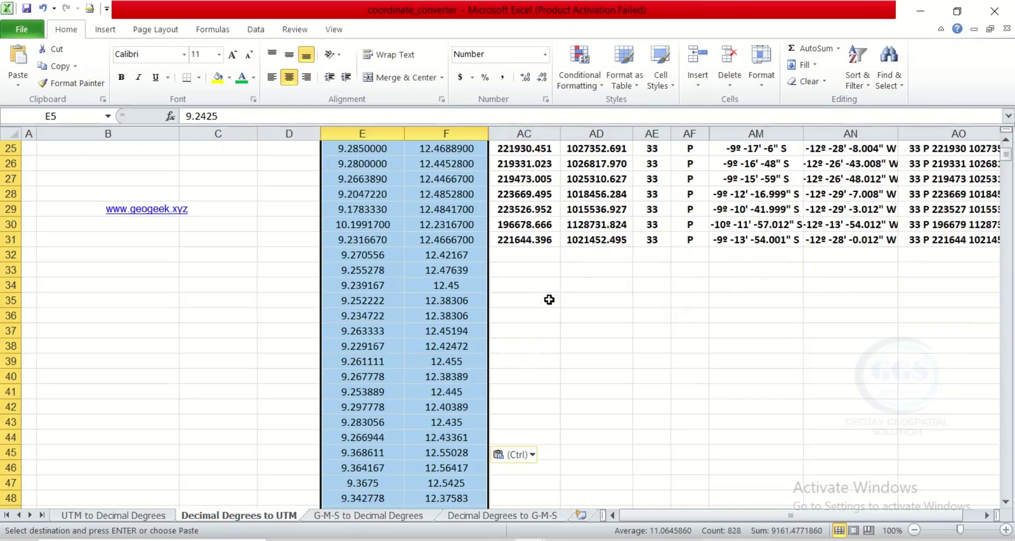
pyautogui.scroll(1, 521, 327)
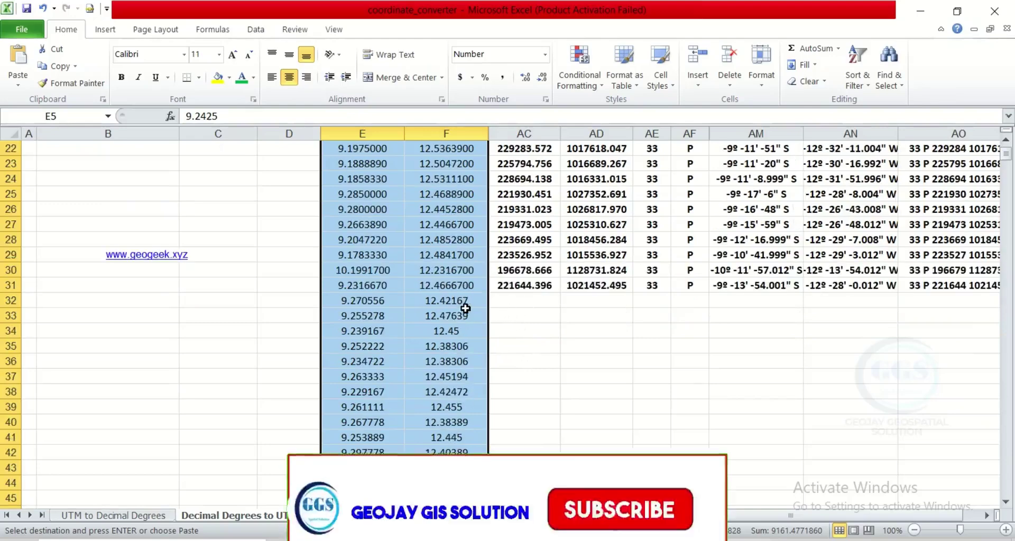
pyautogui.click(539, 299)
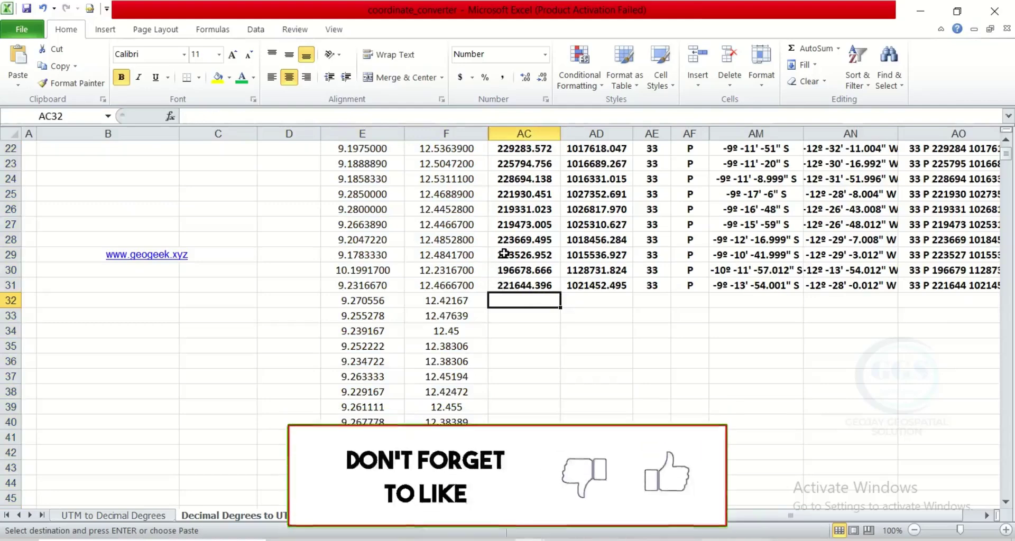
pyautogui.moveTo(510, 256); pyautogui.dragTo(585, 295)
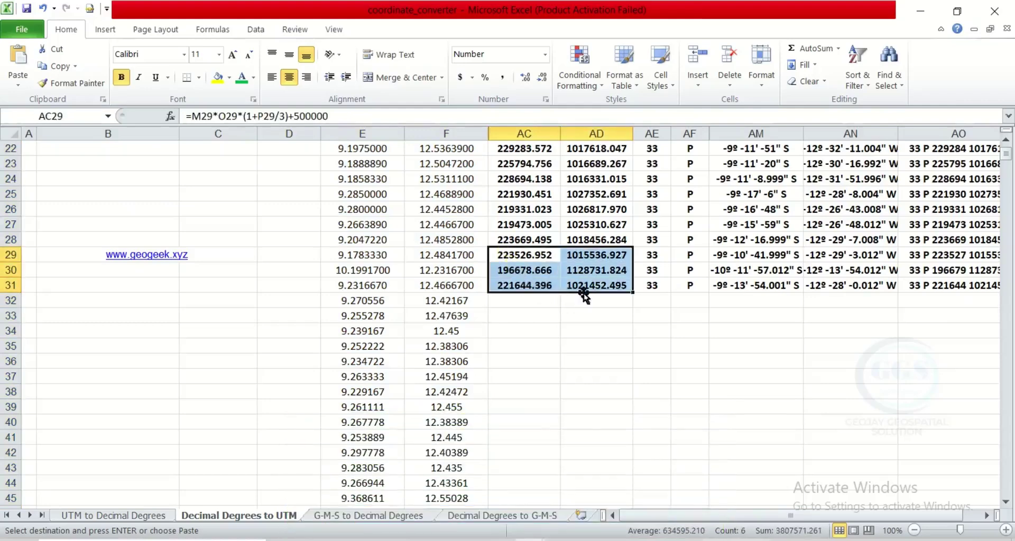
pyautogui.doubleClick(631, 290)
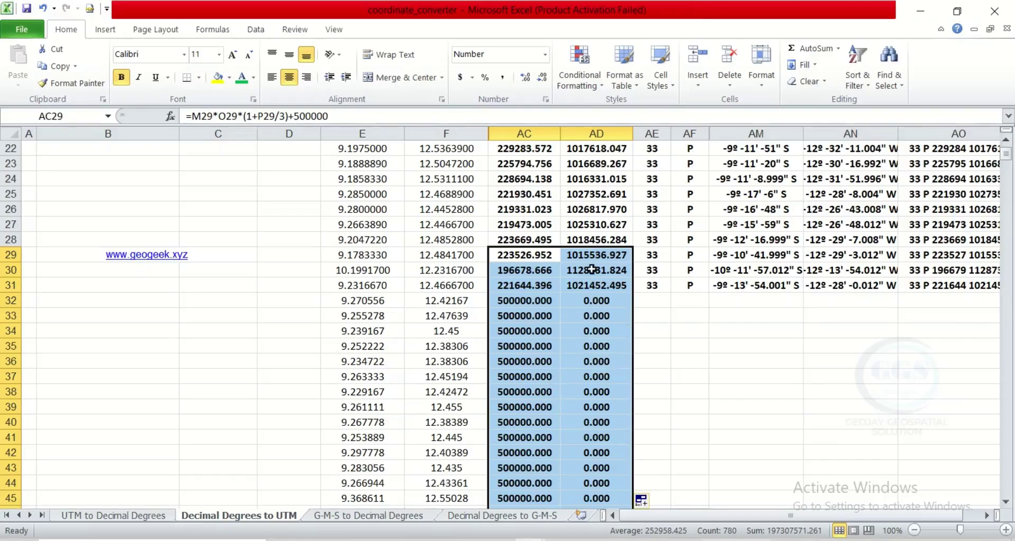
pyautogui.click(45, 12)
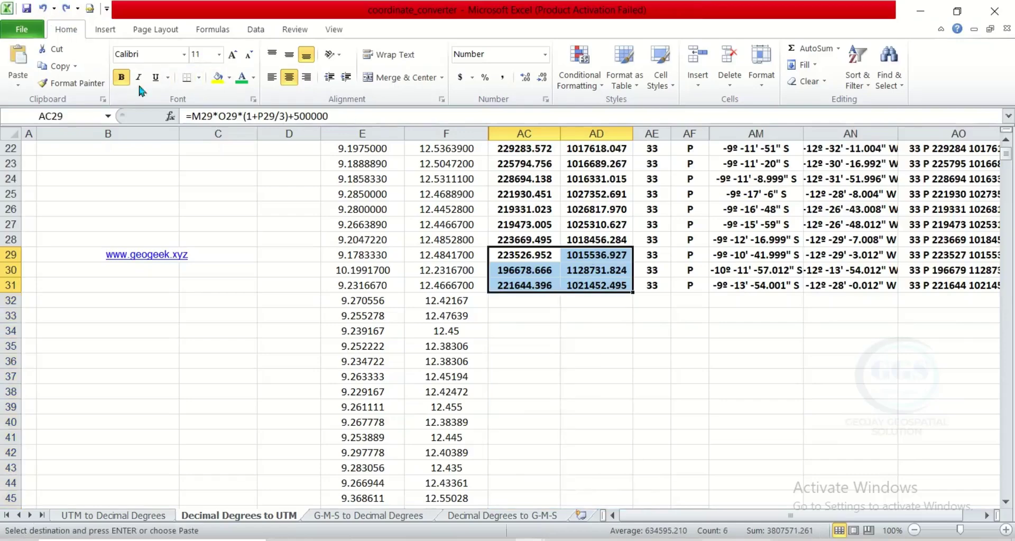
pyautogui.scroll(7, 609, 323)
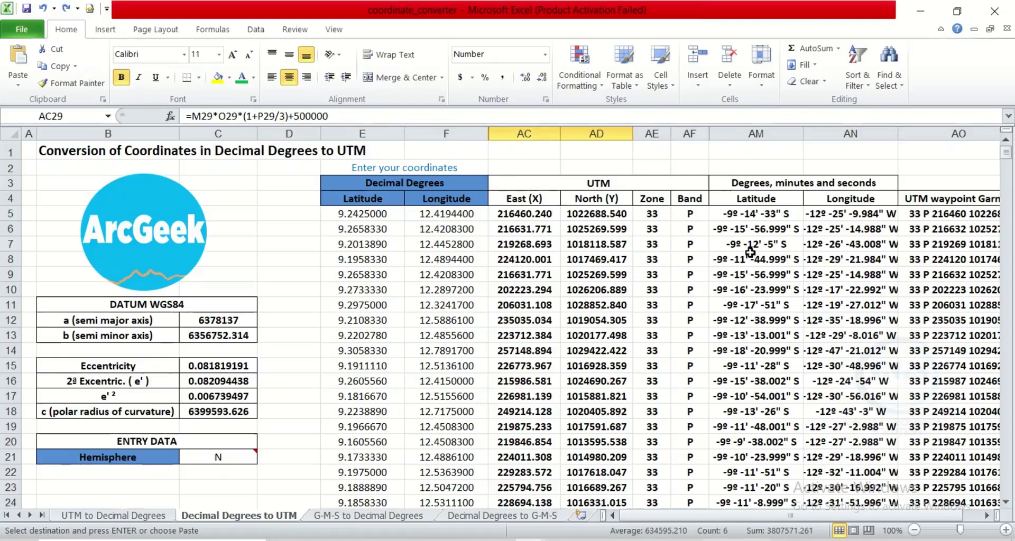
pyautogui.scroll(-5, 629, 312)
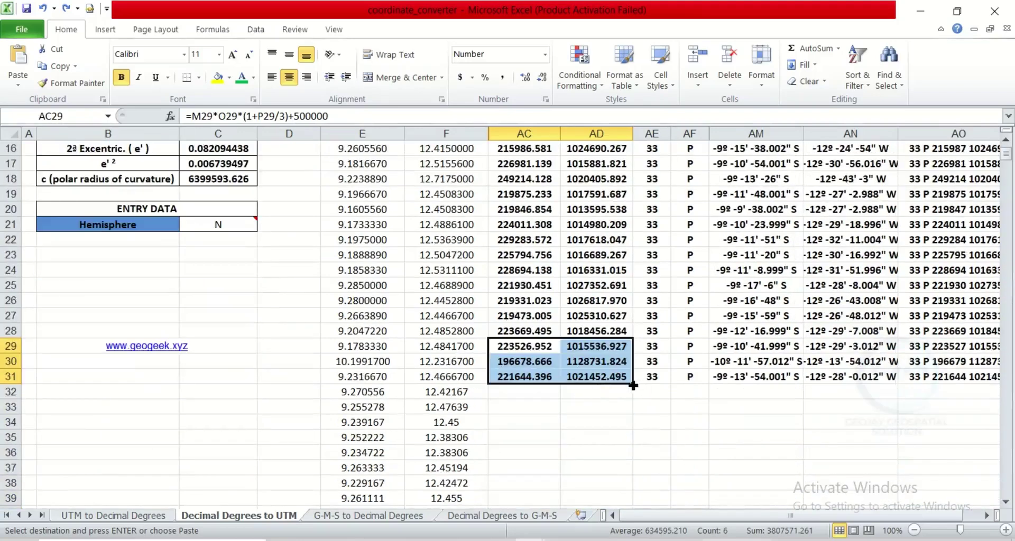
pyautogui.scroll(5, 626, 379)
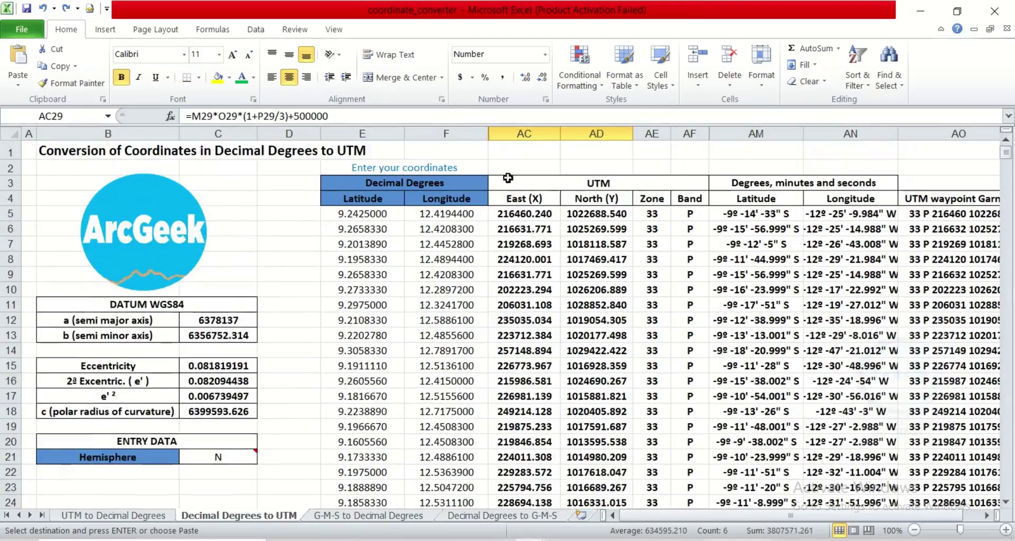
# Unhide column AB and the hidden Banda, B(fi) and Gamma columns
pyautogui.doubleClick(492, 138)
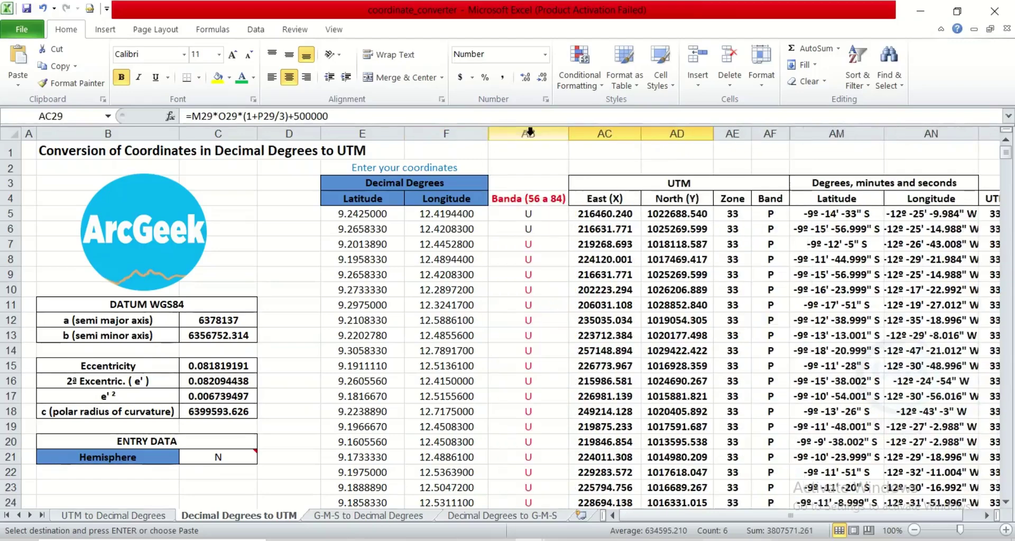
pyautogui.doubleClick(492, 138)
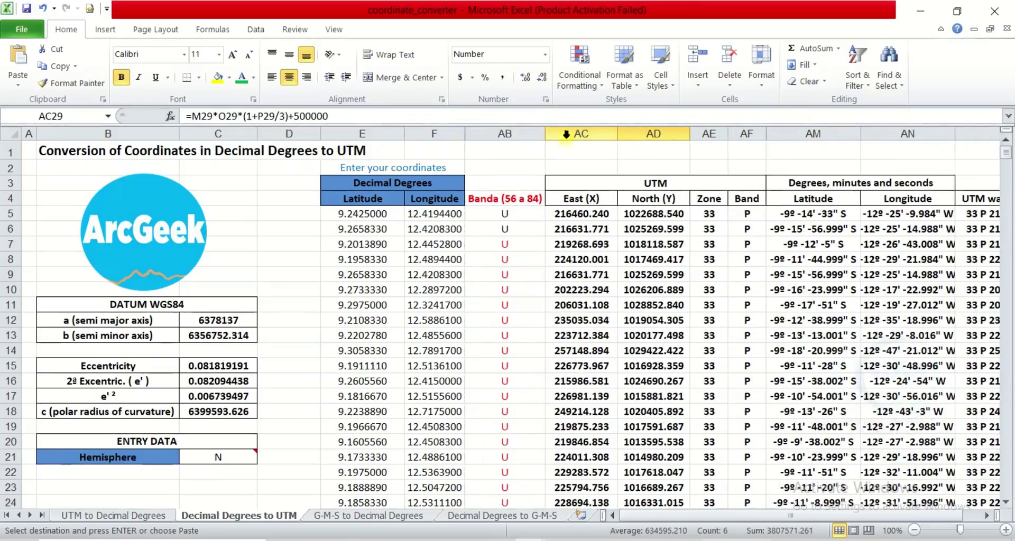
pyautogui.hotkey('ctrl', 'z')
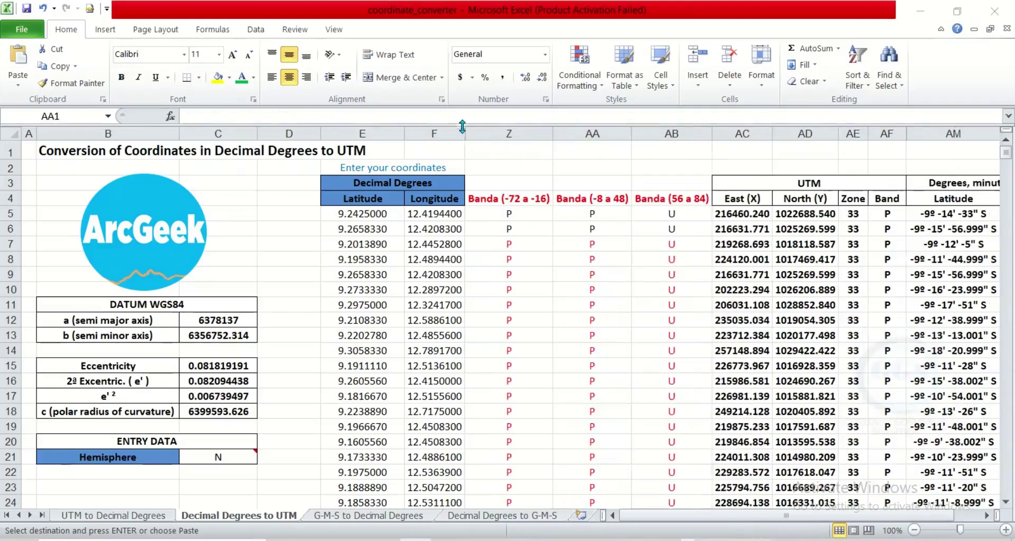
pyautogui.hotkey('ctrl', 'z')
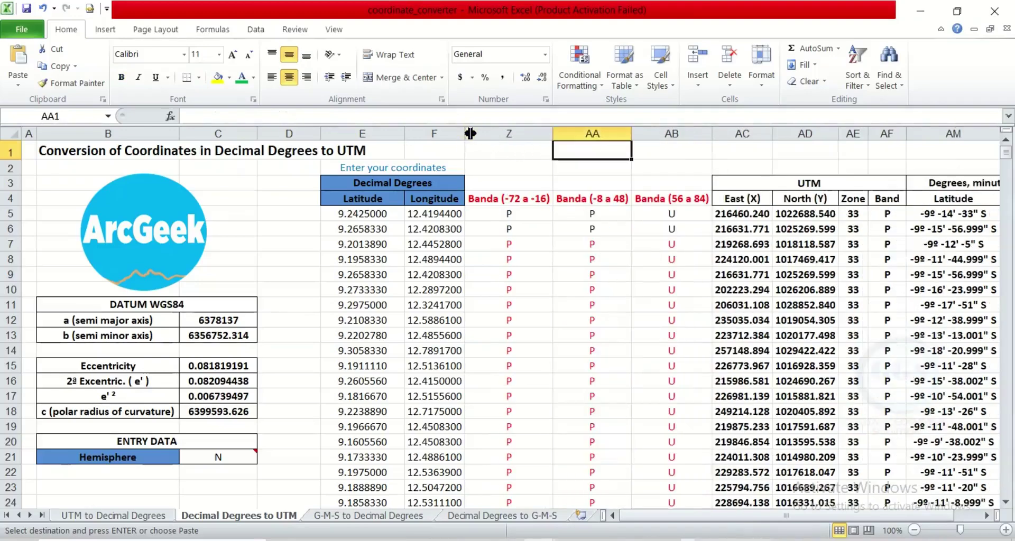
pyautogui.hotkey('ctrl', 'z')
pyautogui.hotkey('ctrl', 'z')
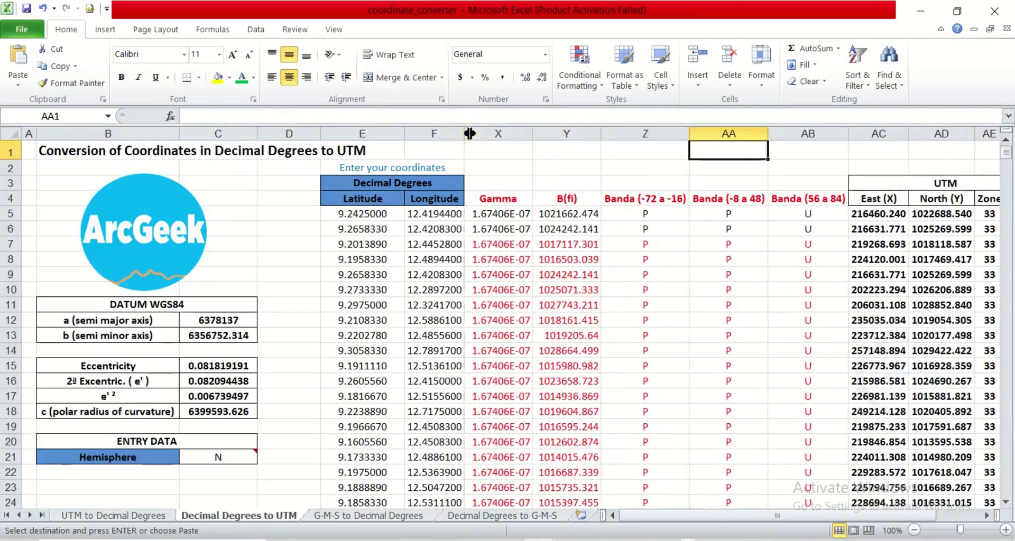
pyautogui.hotkey('ctrl', 'z')
# Unhide the remaining calculation columns from Beta, Alfa and J6 back to En Radianes Long in G
pyautogui.hotkey('ctrl', 'z')
pyautogui.hotkey('ctrl', 'z')
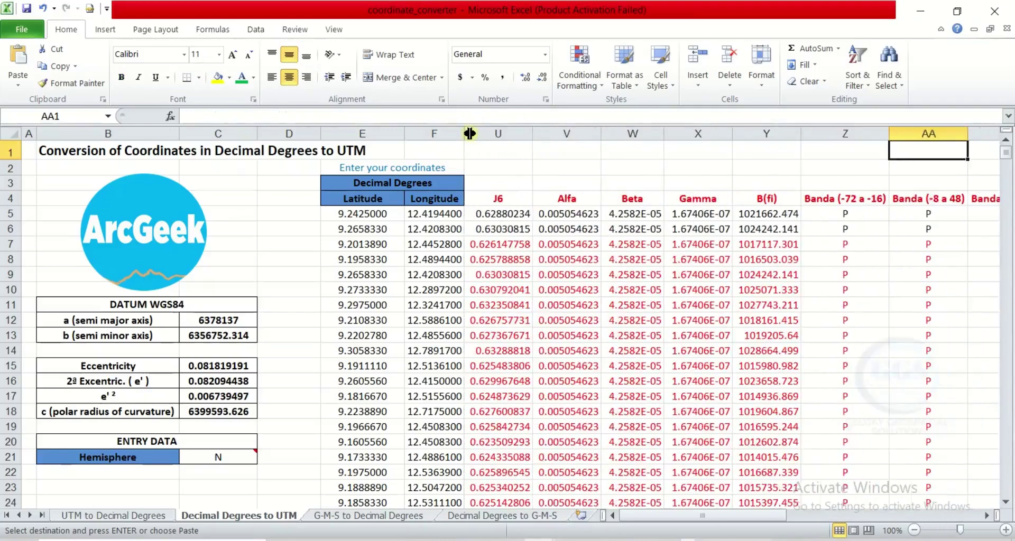
pyautogui.hotkey('ctrl', 'z')
pyautogui.hotkey('ctrl', 'z')
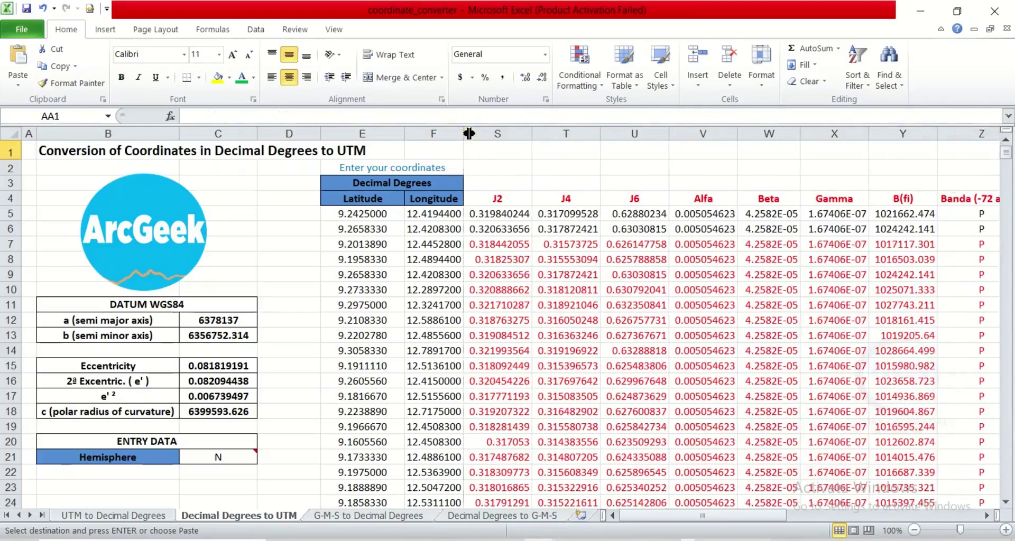
pyautogui.hotkey('ctrl', 'z')
pyautogui.hotkey('ctrl', 'z')
pyautogui.hotkey('ctrl', 'z')
pyautogui.hotkey('ctrl', 'z')
pyautogui.hotkey('ctrl', 'z')
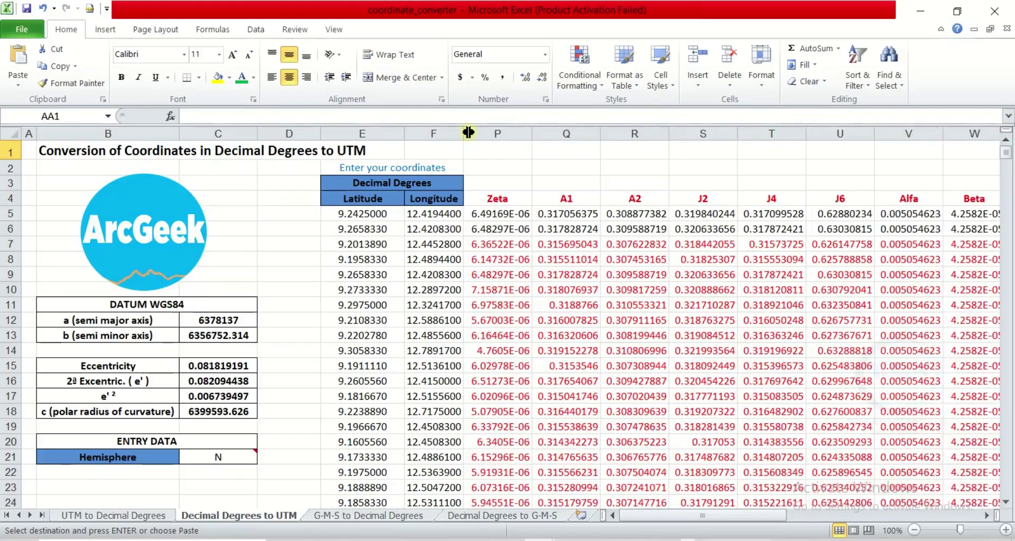
pyautogui.hotkey('ctrl', 'z')
pyautogui.hotkey('ctrl', 'z')
pyautogui.hotkey('ctrl', 'z')
pyautogui.hotkey('ctrl', 'z')
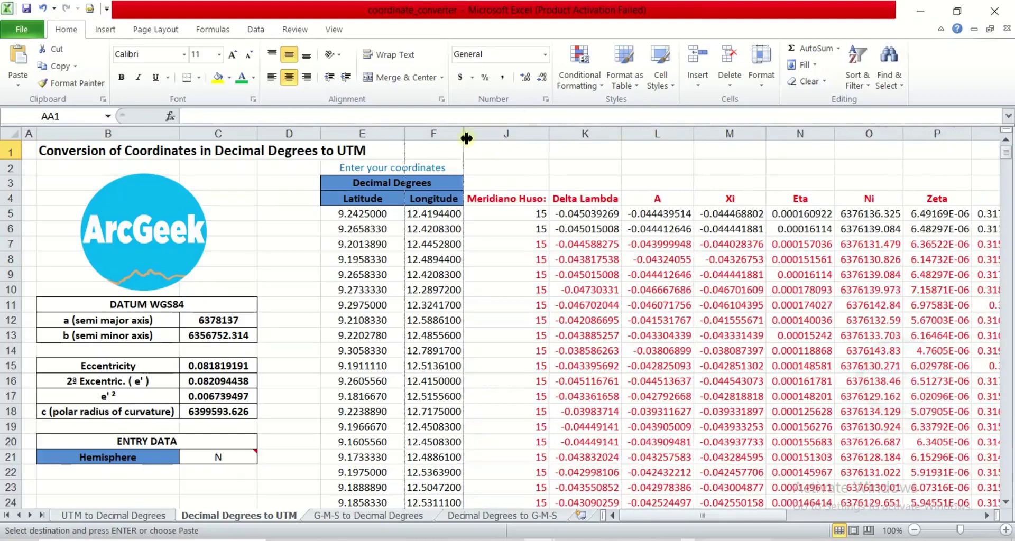
pyautogui.hotkey('ctrl', 'z')
pyautogui.hotkey('ctrl', 'z')
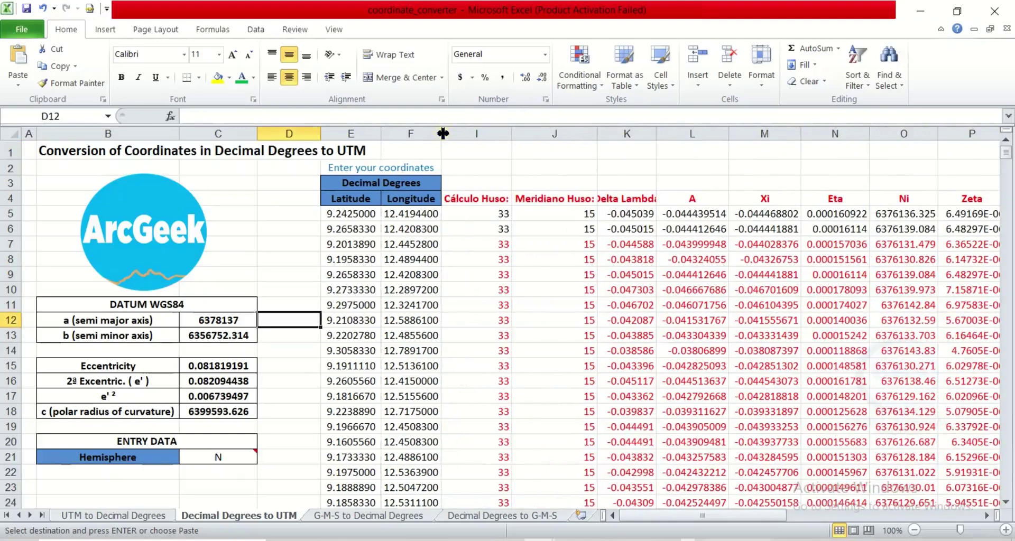
pyautogui.hotkey('ctrl', 'z')
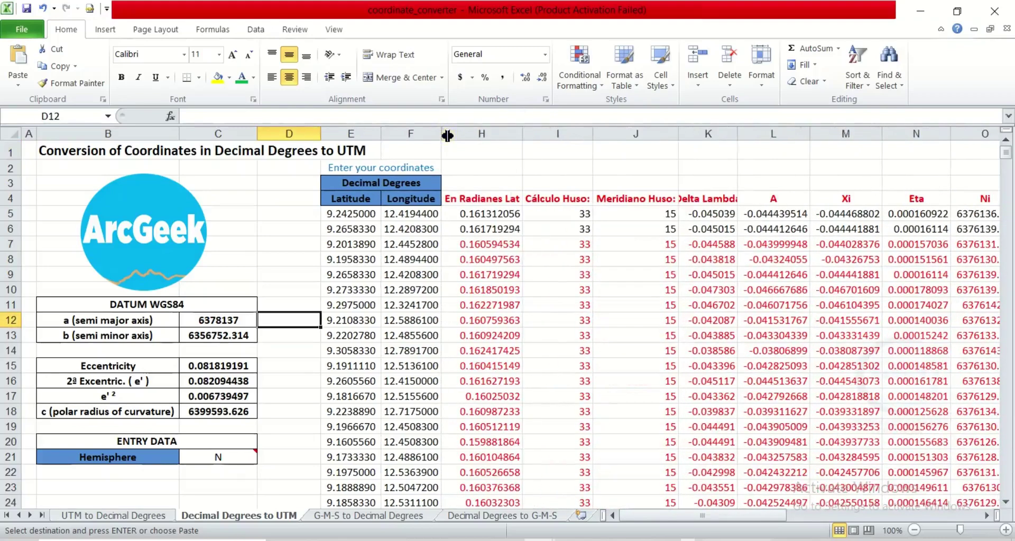
pyautogui.hotkey('ctrl', 'z')
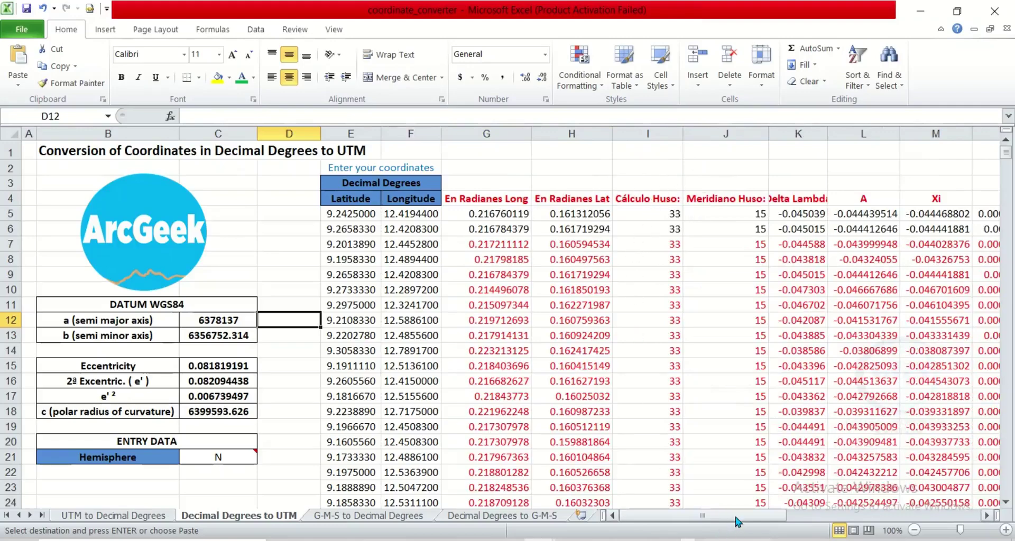
pyautogui.moveTo(741, 515); pyautogui.dragTo(909, 521)
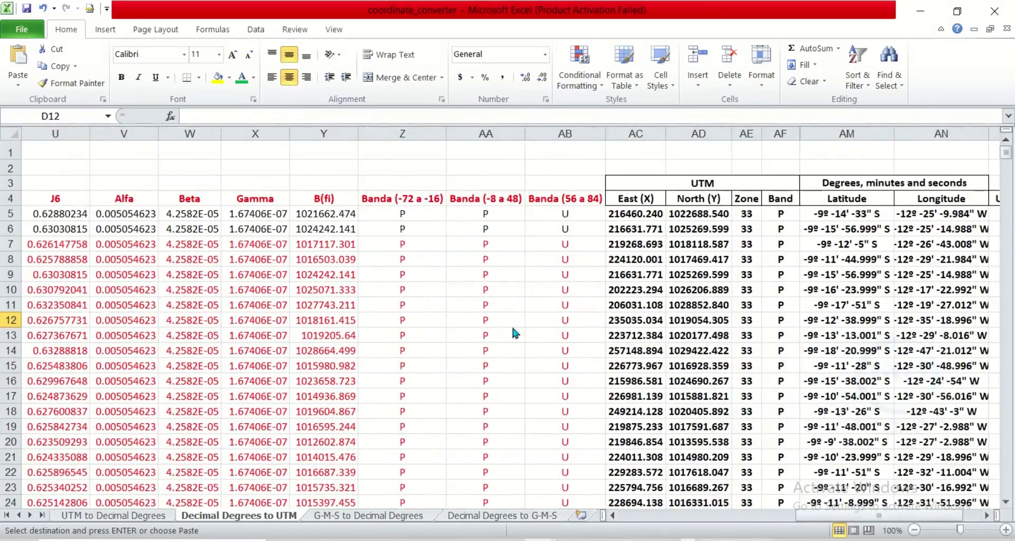
pyautogui.hscroll(2, 485, 346)
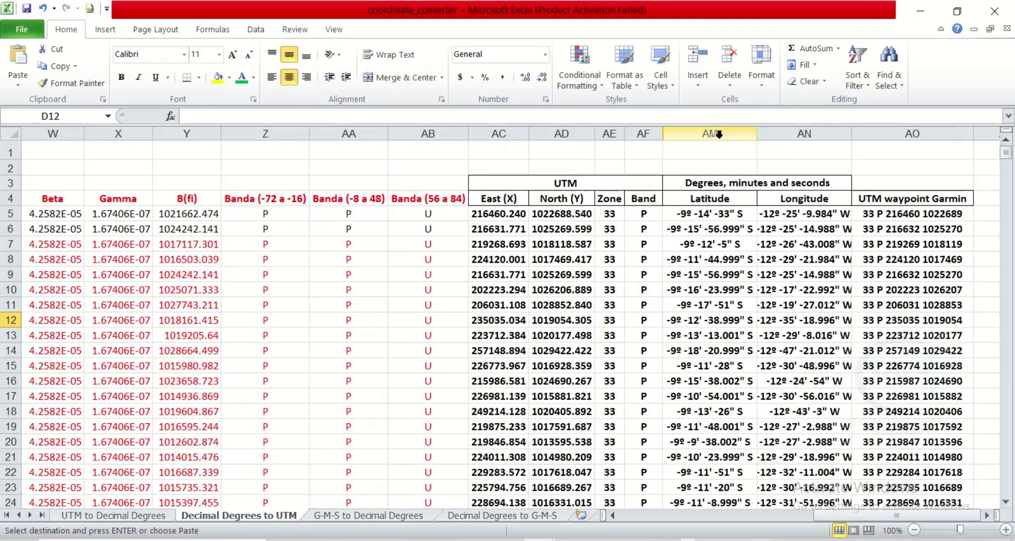
# Unhide columns AL, AK, AJ, AI, AH and AG showing degree, minute and second parts
pyautogui.doubleClick(662, 136)
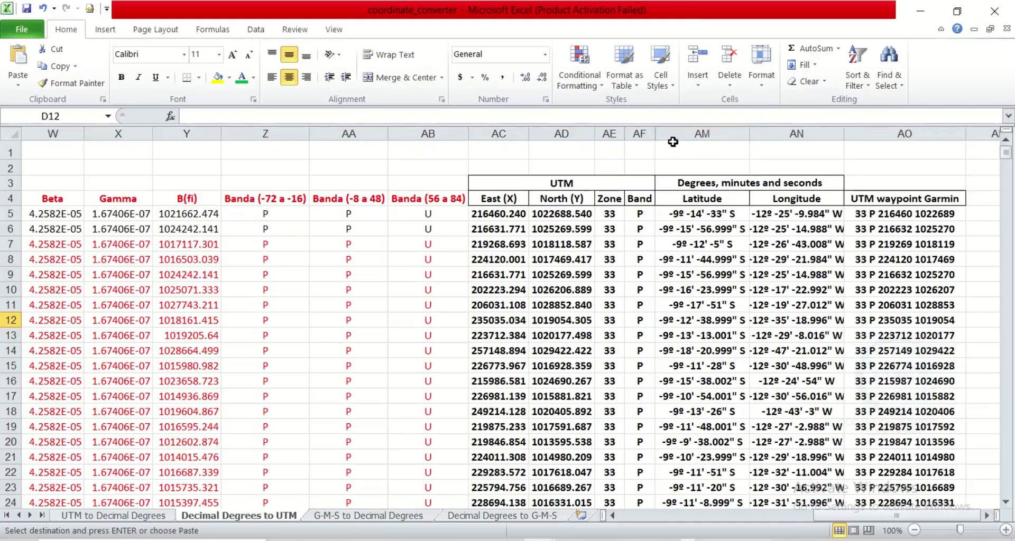
pyautogui.moveTo(673, 142); pyautogui.dragTo(682, 139)
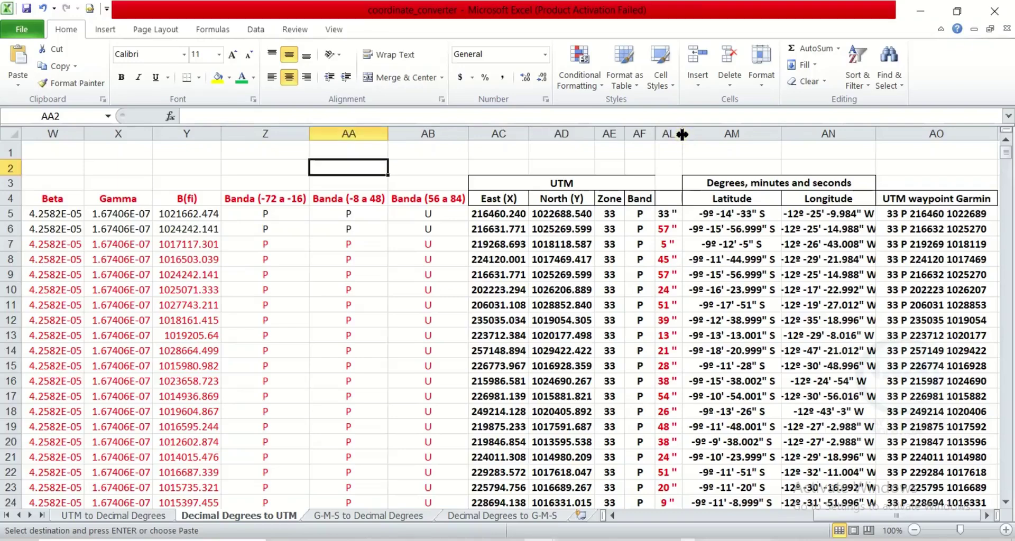
pyautogui.doubleClick(658, 134)
pyautogui.doubleClick(660, 133)
pyautogui.doubleClick(660, 134)
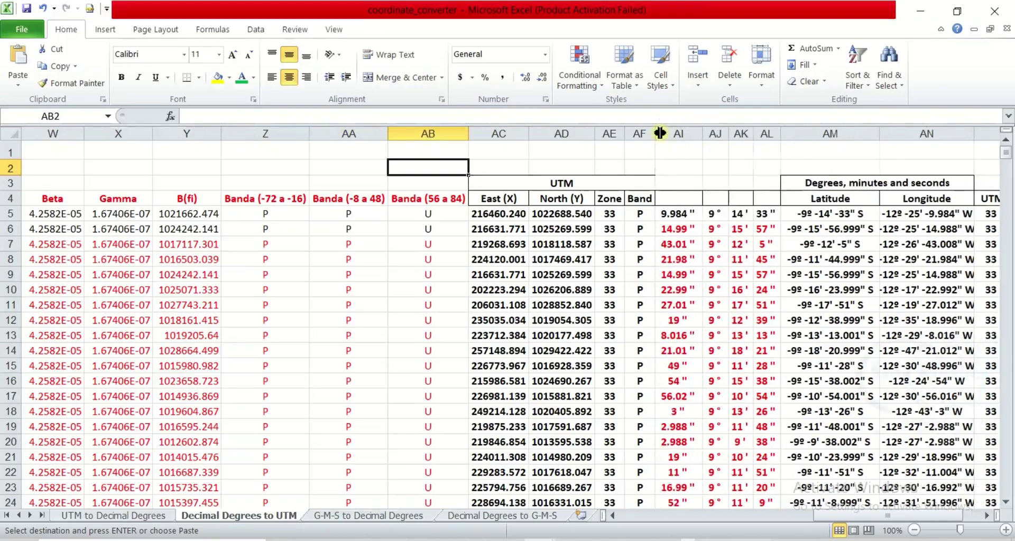
pyautogui.doubleClick(660, 134)
pyautogui.doubleClick(660, 134)
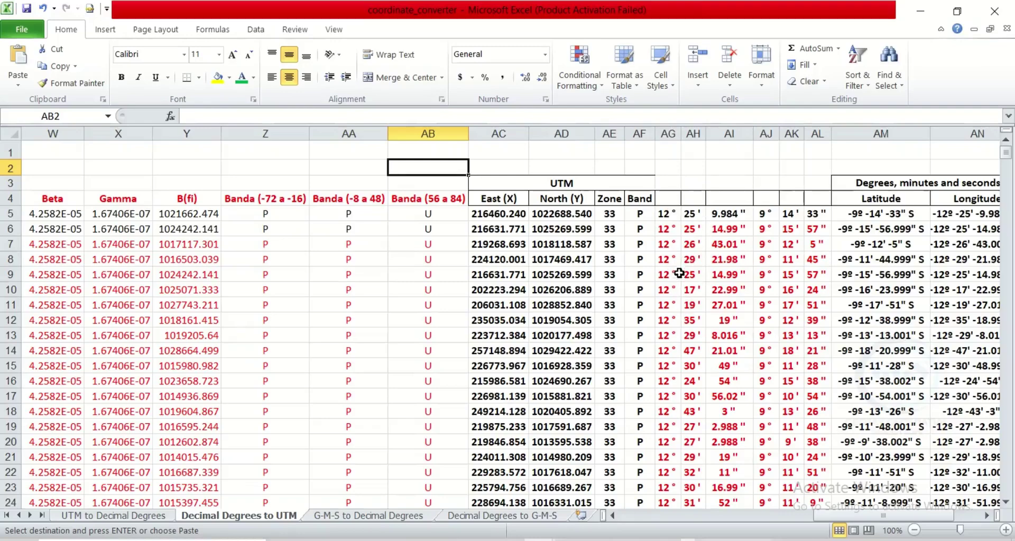
# Zoom the sheet out to 80% and view calculation columns G–Q through row 31
pyautogui.click(913, 530)
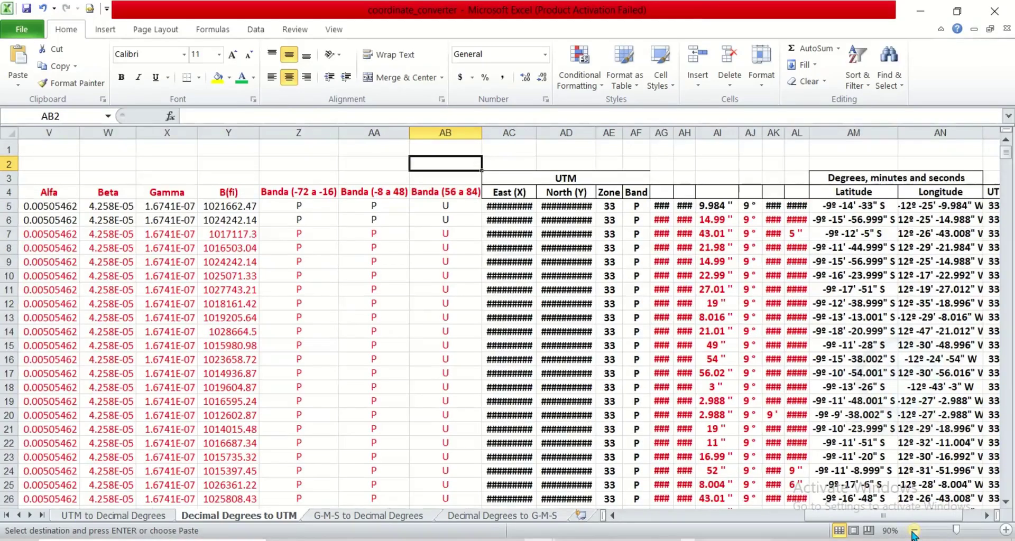
pyautogui.click(913, 531)
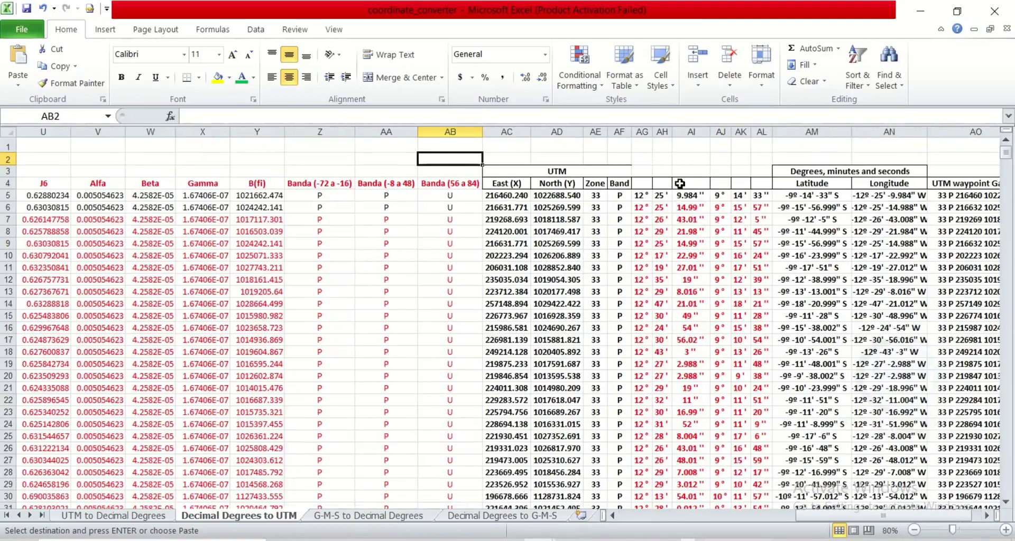
pyautogui.scroll(-3, 692, 193)
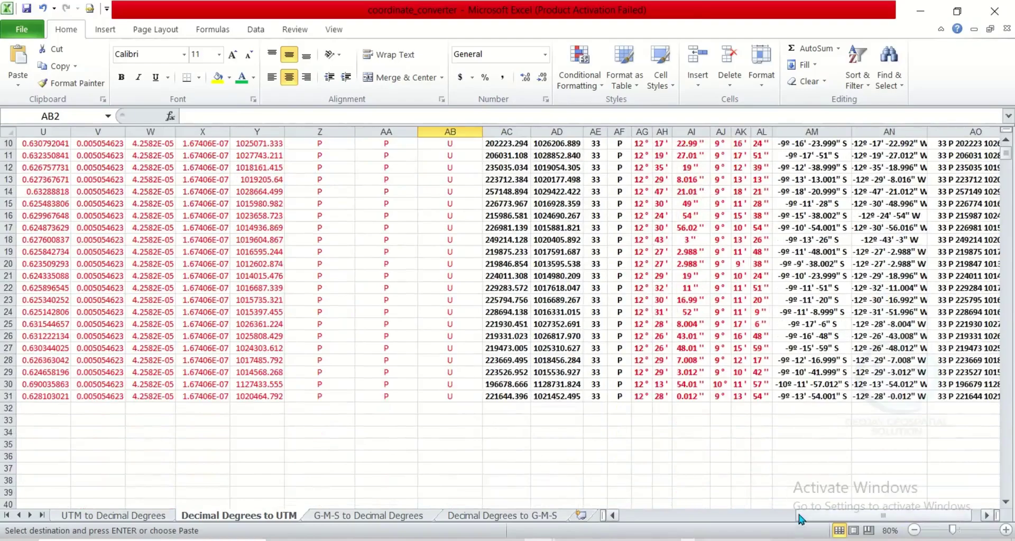
pyautogui.moveTo(799, 521); pyautogui.dragTo(637, 521)
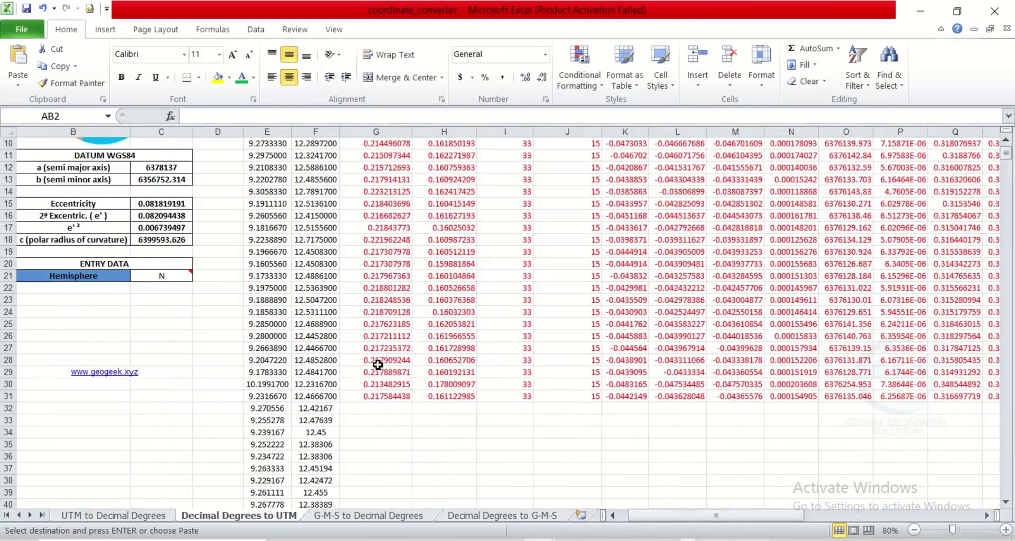
# Fill the formulas in G28:AO31 down to row 418
pyautogui.moveTo(366, 360); pyautogui.dragTo(397, 397)
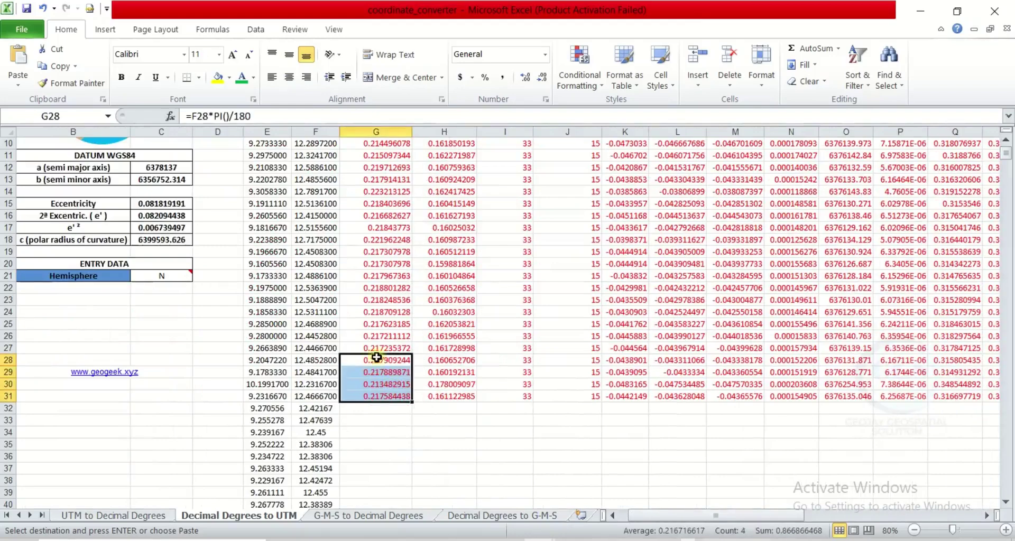
pyautogui.moveTo(376, 357); pyautogui.dragTo(894, 400)
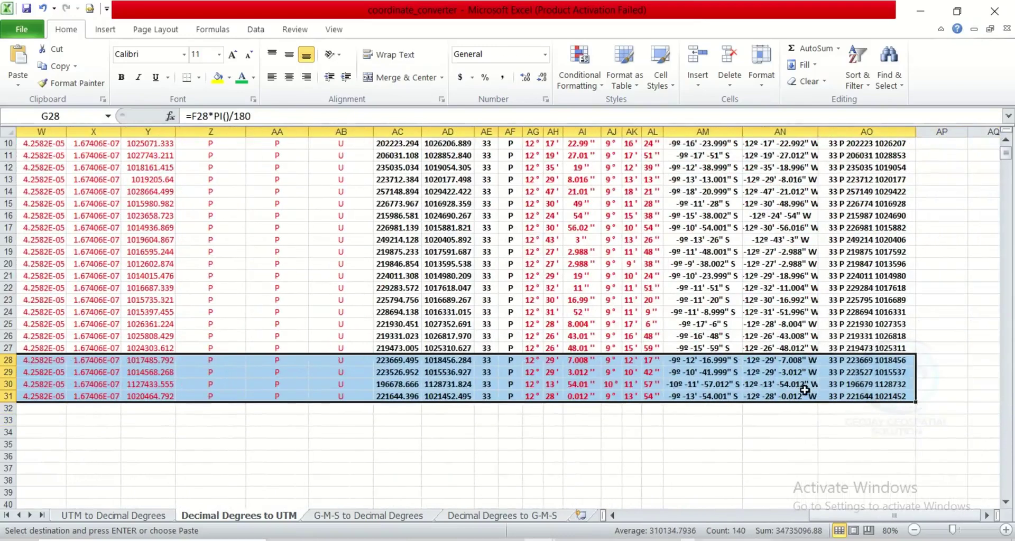
pyautogui.doubleClick(915, 401)
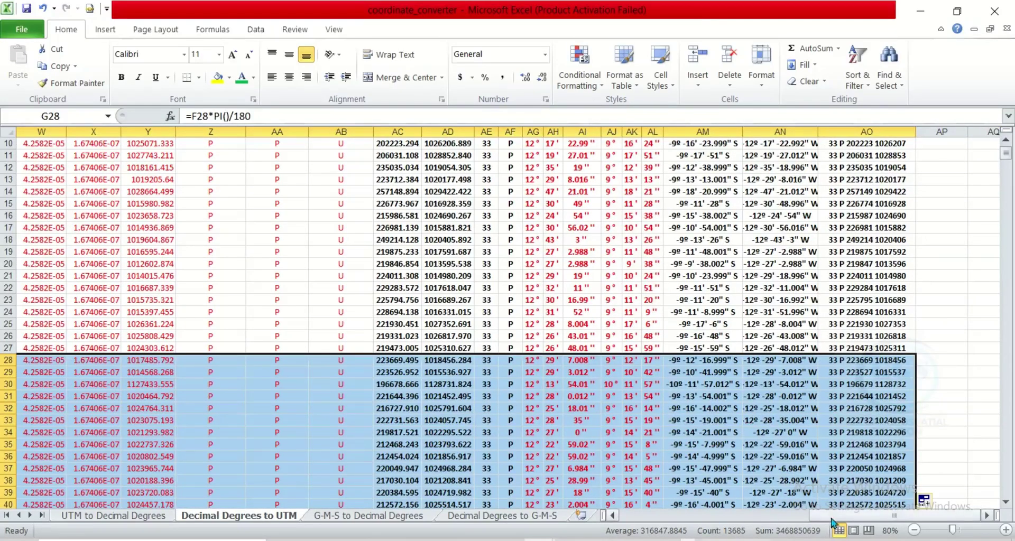
pyautogui.moveTo(832, 522); pyautogui.dragTo(634, 521)
pyautogui.scroll(-8, 576, 429)
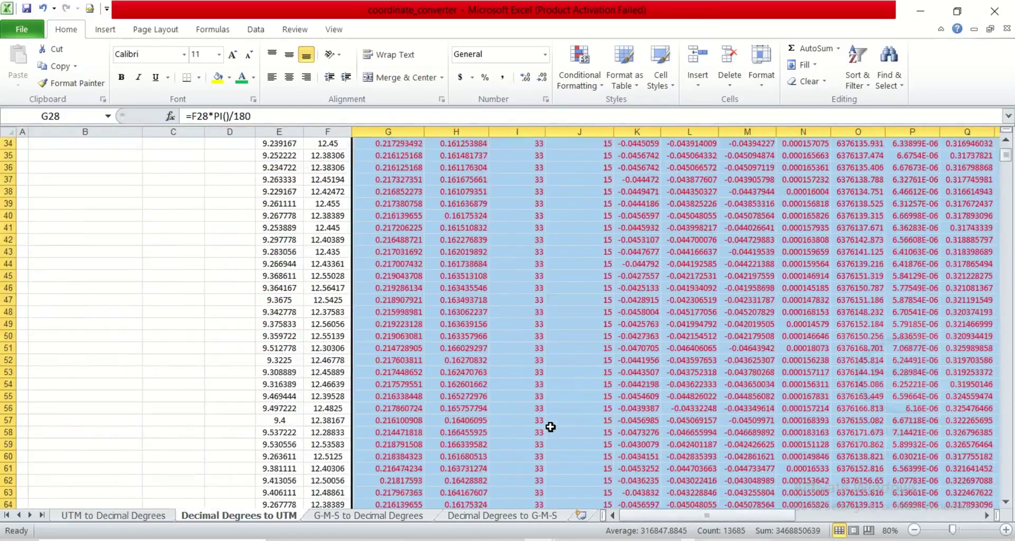
pyautogui.scroll(4, 483, 426)
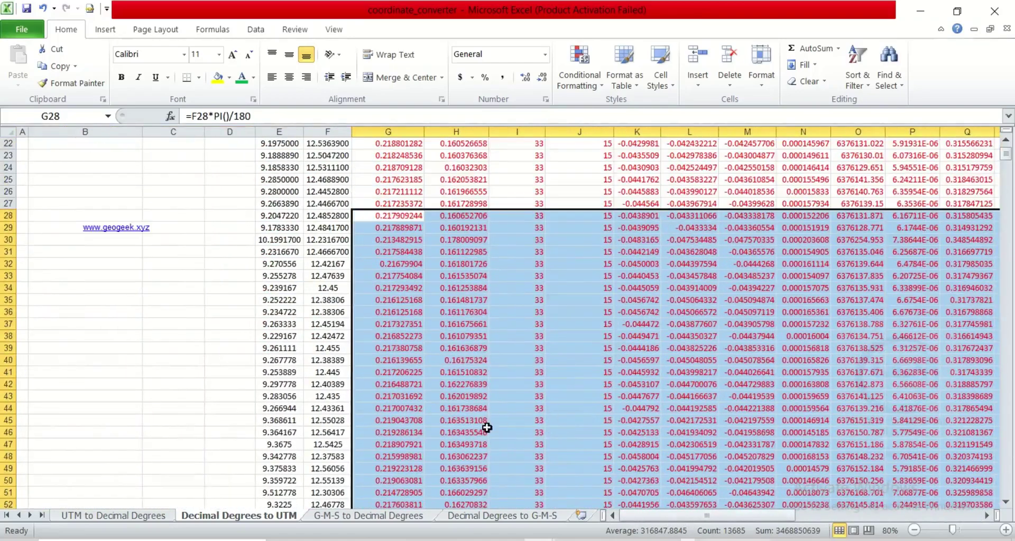
pyautogui.moveTo(771, 523); pyautogui.dragTo(901, 529)
pyautogui.scroll(7, 806, 246)
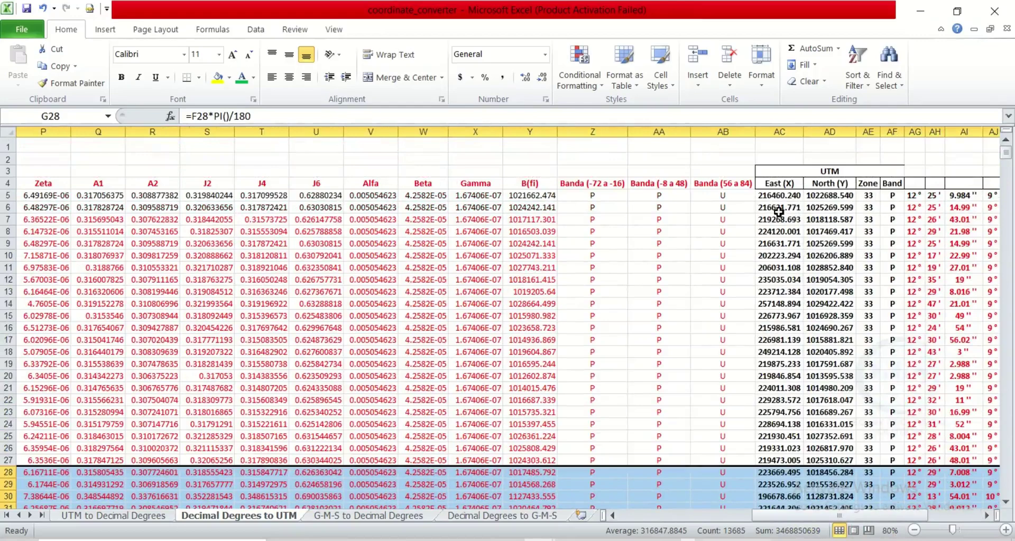
# Copy the East and North UTM values in AC5:AD418
pyautogui.moveTo(766, 195); pyautogui.dragTo(848, 489)
pyautogui.moveTo(851, 482); pyautogui.dragTo(851, 482)
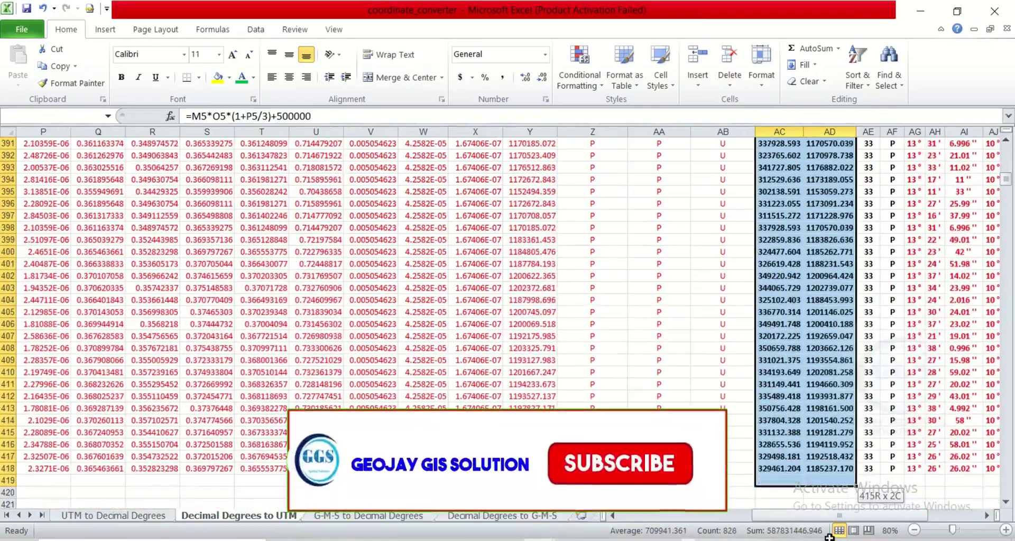
pyautogui.scroll(-1, 812, 276)
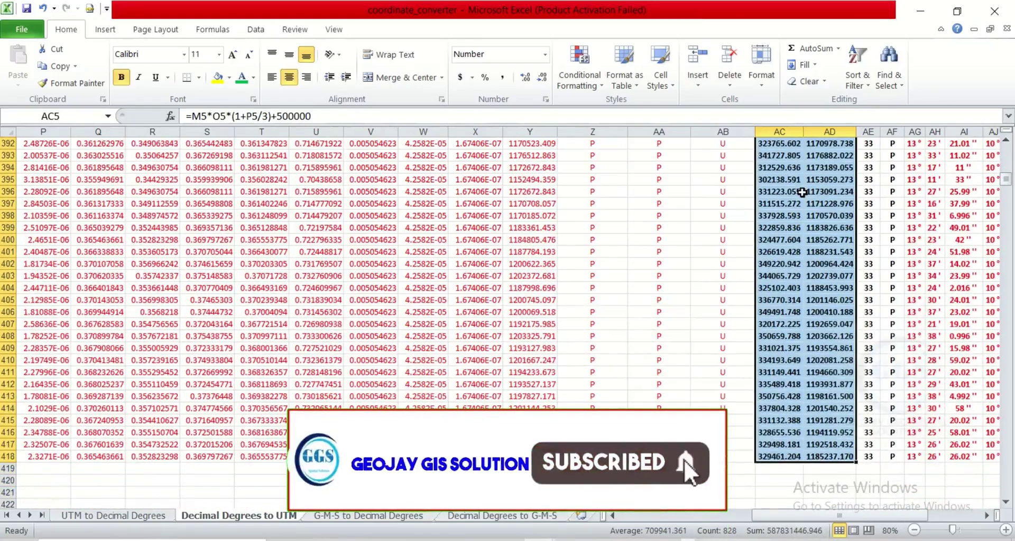
pyautogui.rightClick(804, 193)
pyautogui.click(840, 223)
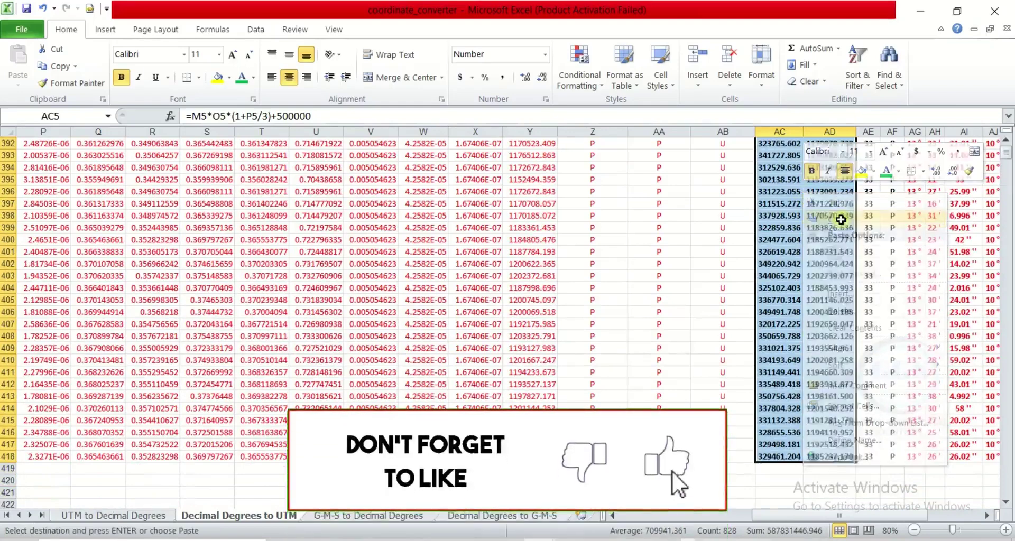
pyautogui.hotkey('ctrl', 'BackSpace')
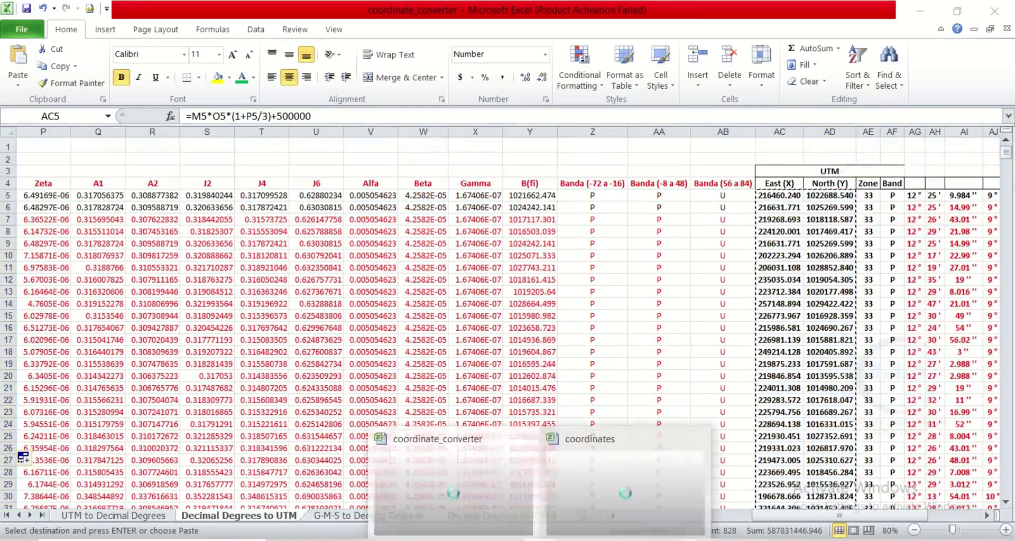
# Paste the UTM values as values at G5 of the coordinates workbook and autofit columns G and H
pyautogui.click(602, 499)
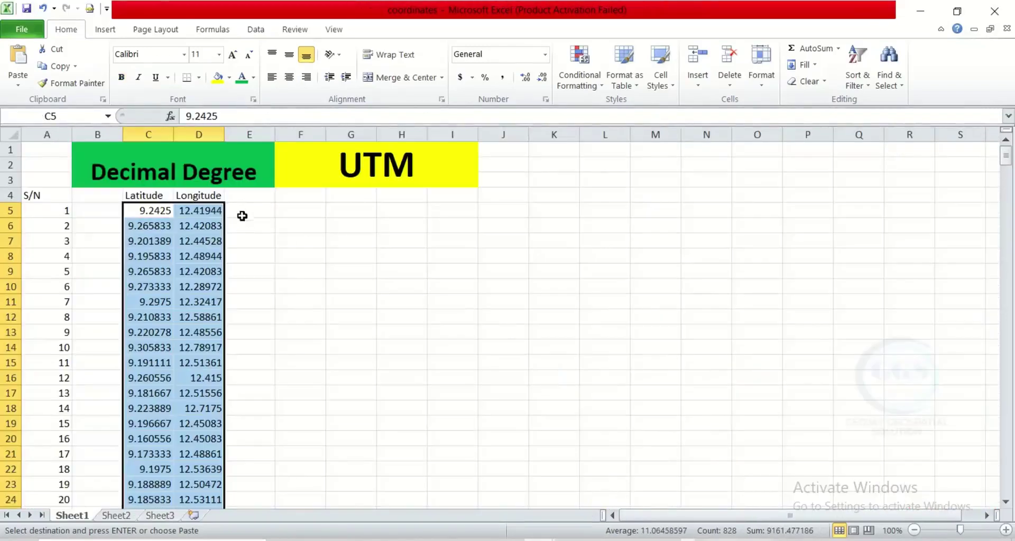
pyautogui.click(341, 212)
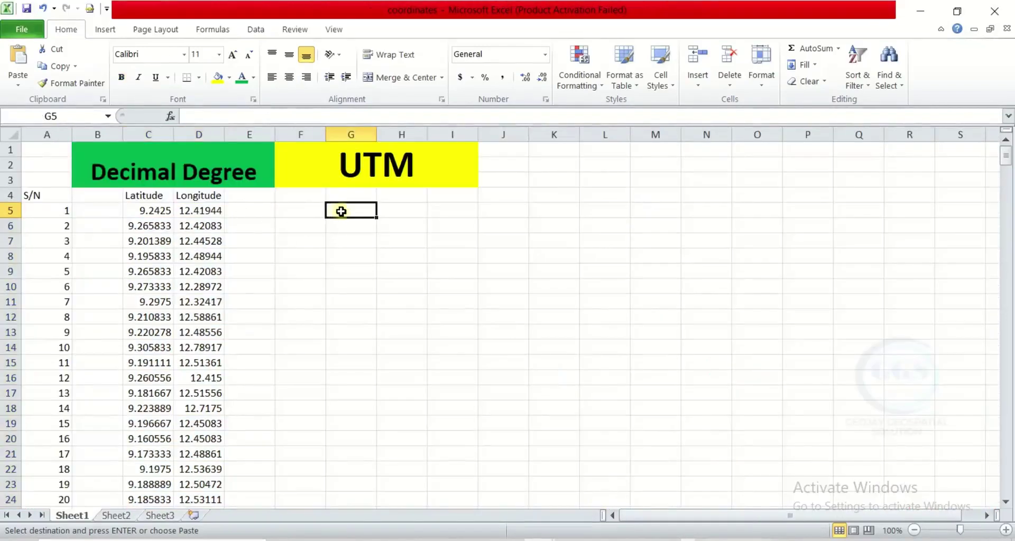
pyautogui.rightClick(341, 212)
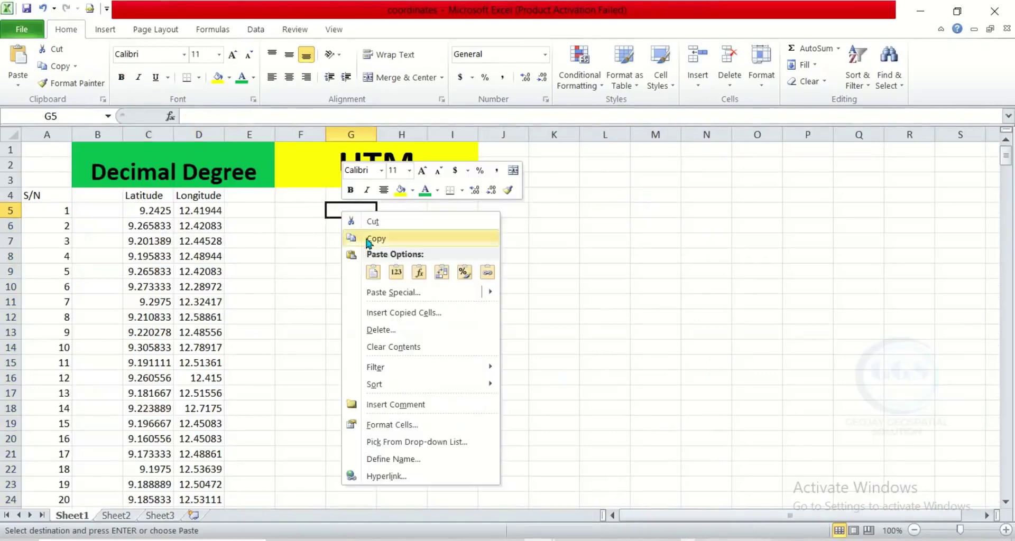
pyautogui.click(397, 271)
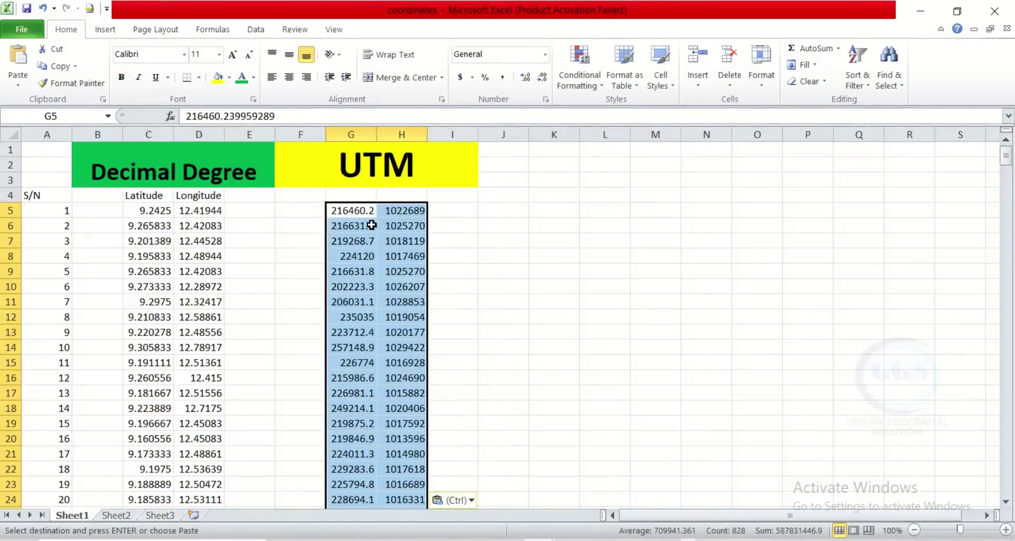
pyautogui.doubleClick(377, 134)
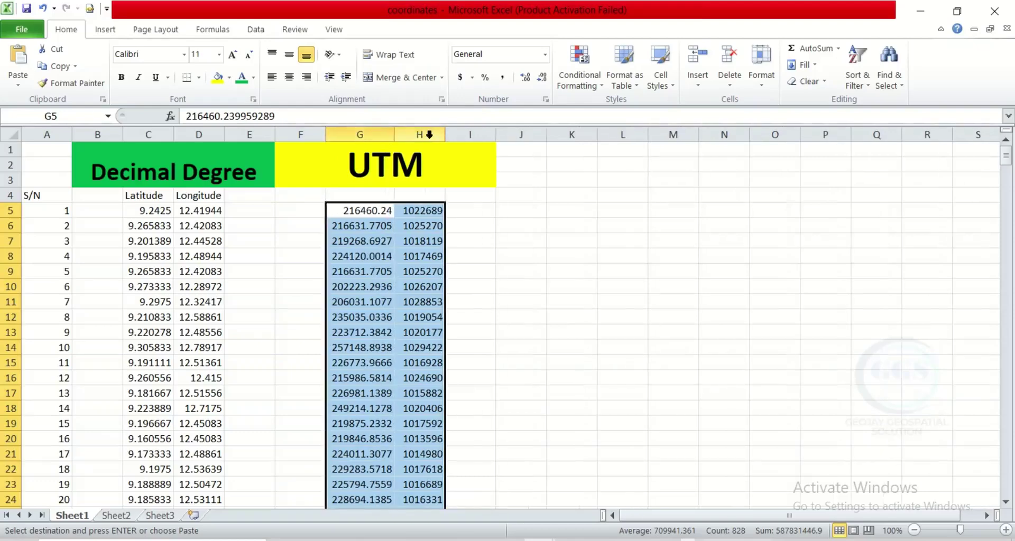
pyautogui.doubleClick(445, 134)
# Label G4 'Northing' and H4 'Easting' as the UTM column headings
pyautogui.click(372, 192)
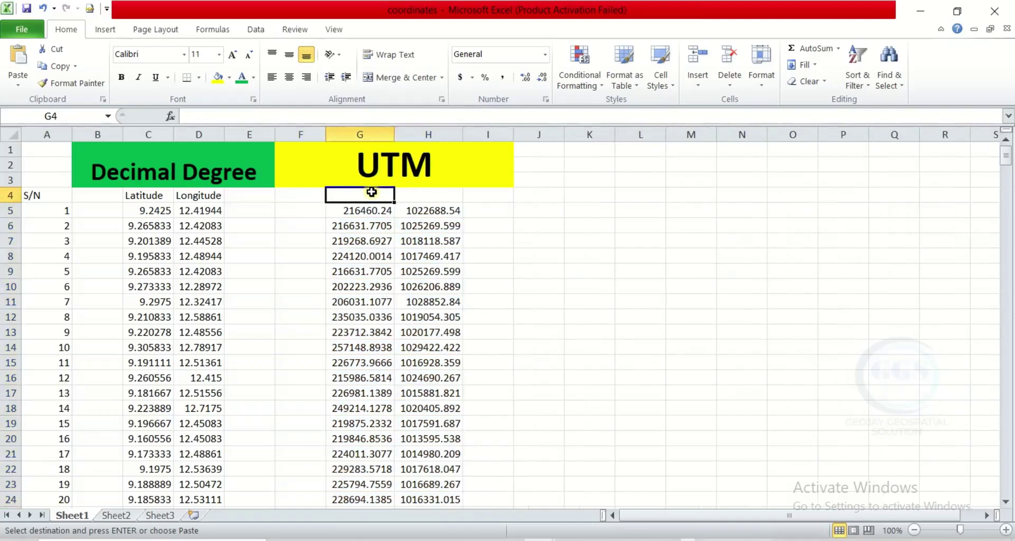
pyautogui.doubleClick(376, 202)
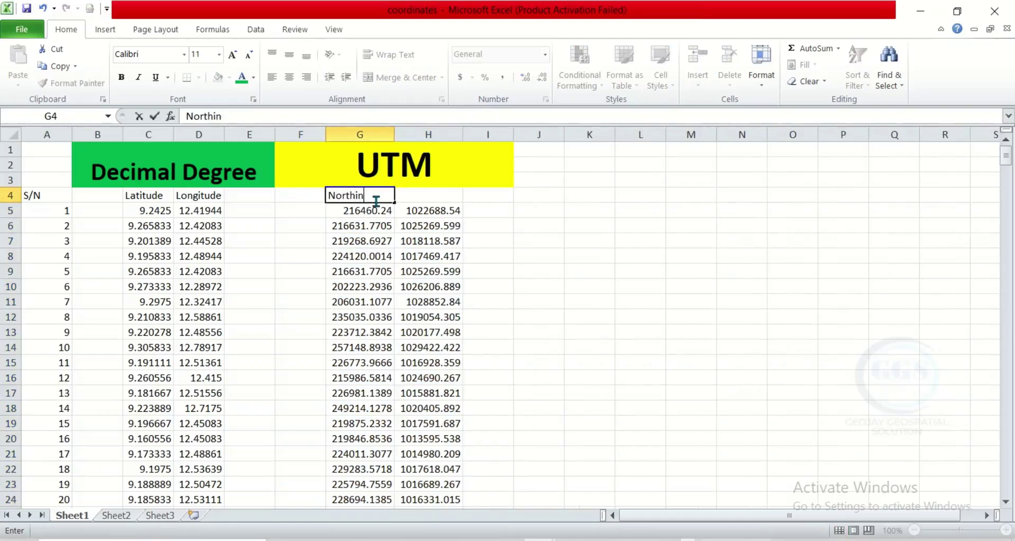
pyautogui.press('Tab')
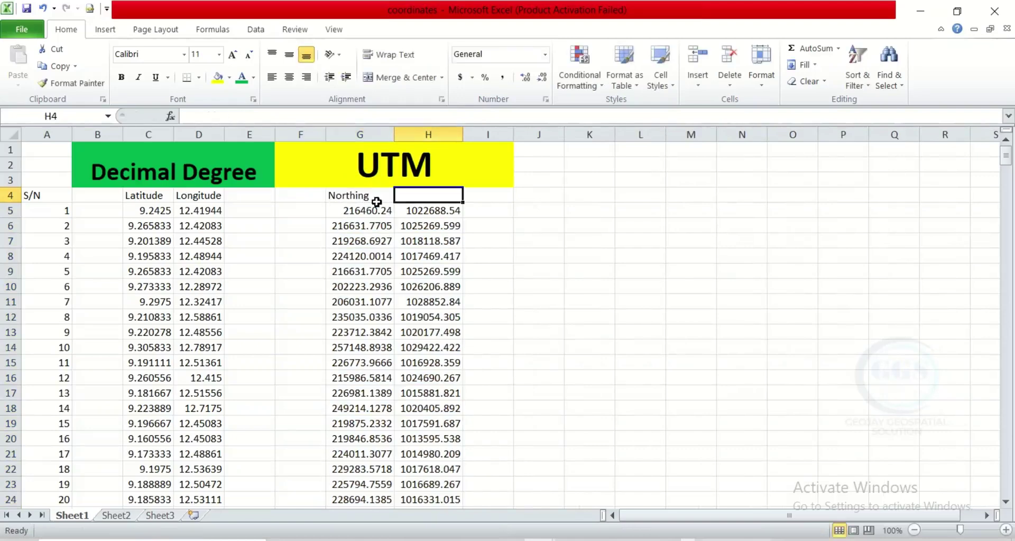
pyautogui.write('Easting')
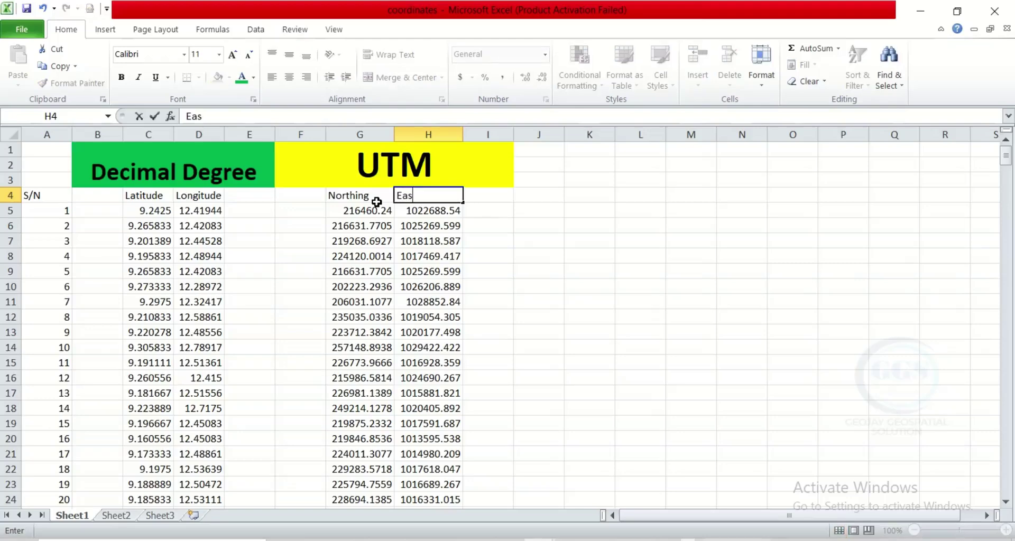
pyautogui.click(402, 255)
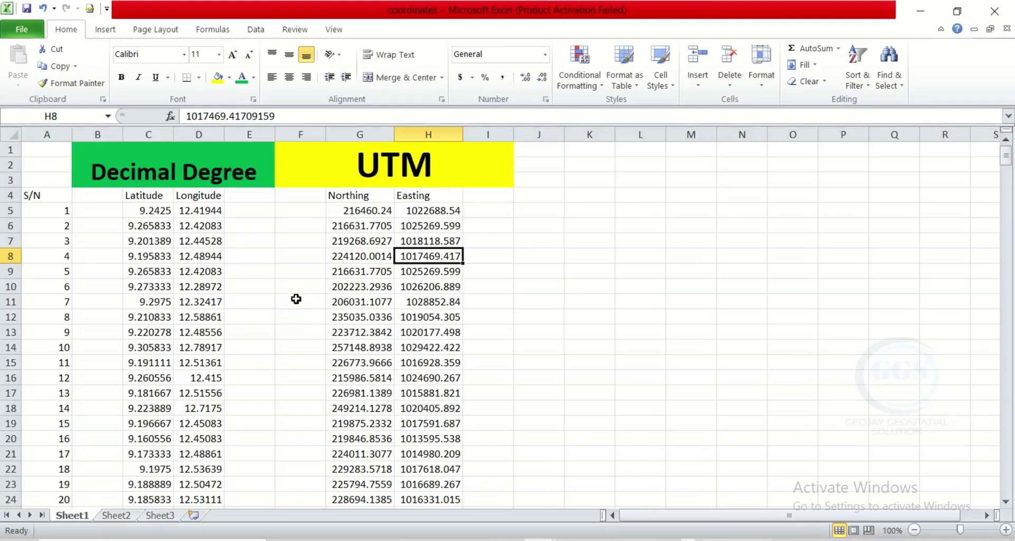
# Return to the coordinate_converter workbook's Decimal Degrees to UTM sheet, scrolled back to column A
pyautogui.click(465, 529)
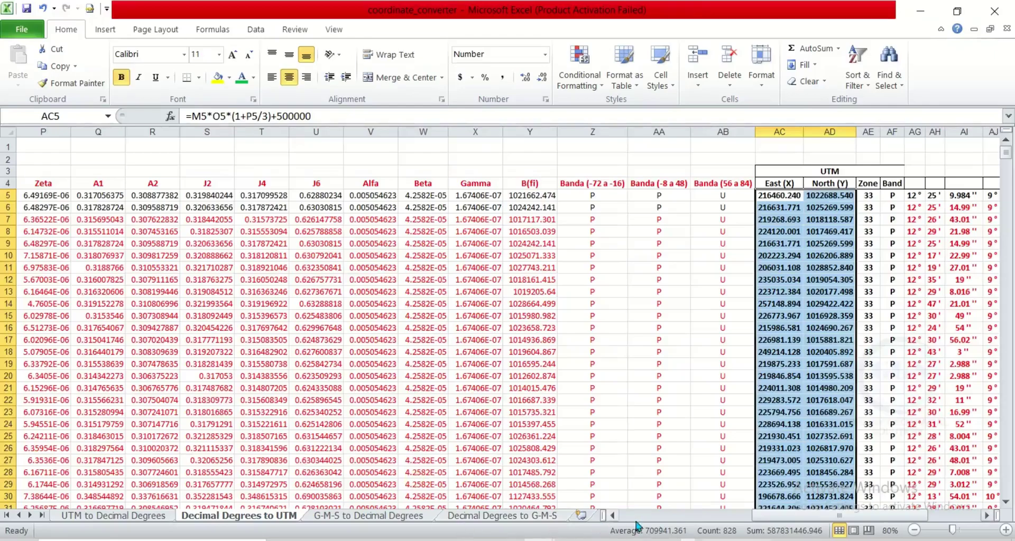
pyautogui.moveTo(761, 516); pyautogui.dragTo(618, 520)
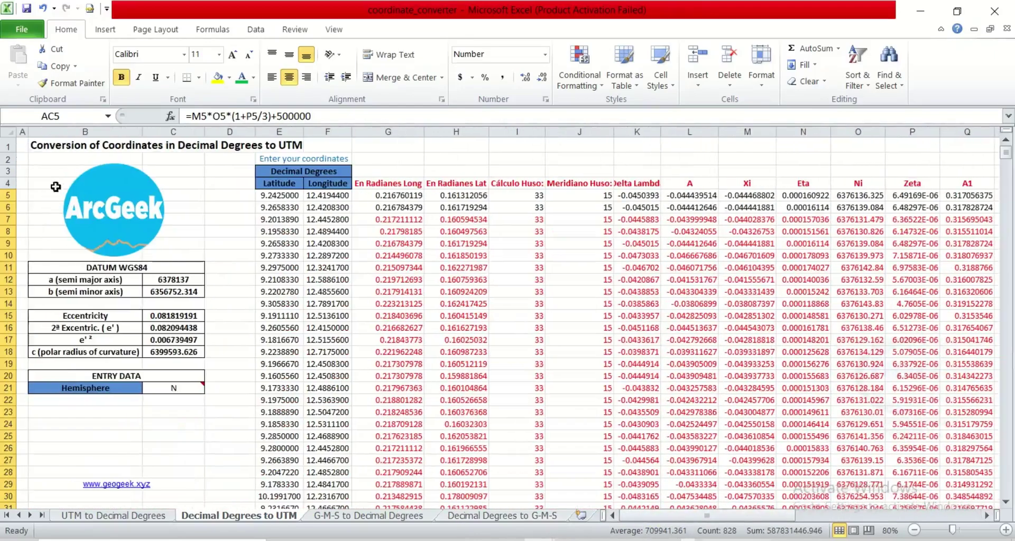